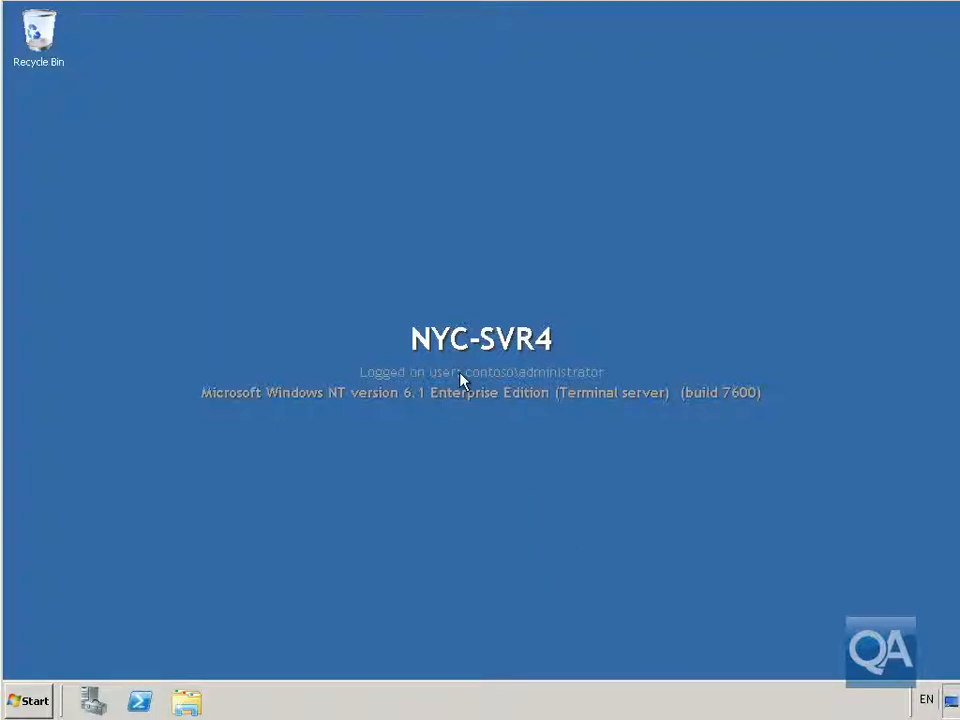
- Launch Server Manager from the taskbar to load the NYC-SVR4 server summary
click(93, 700)
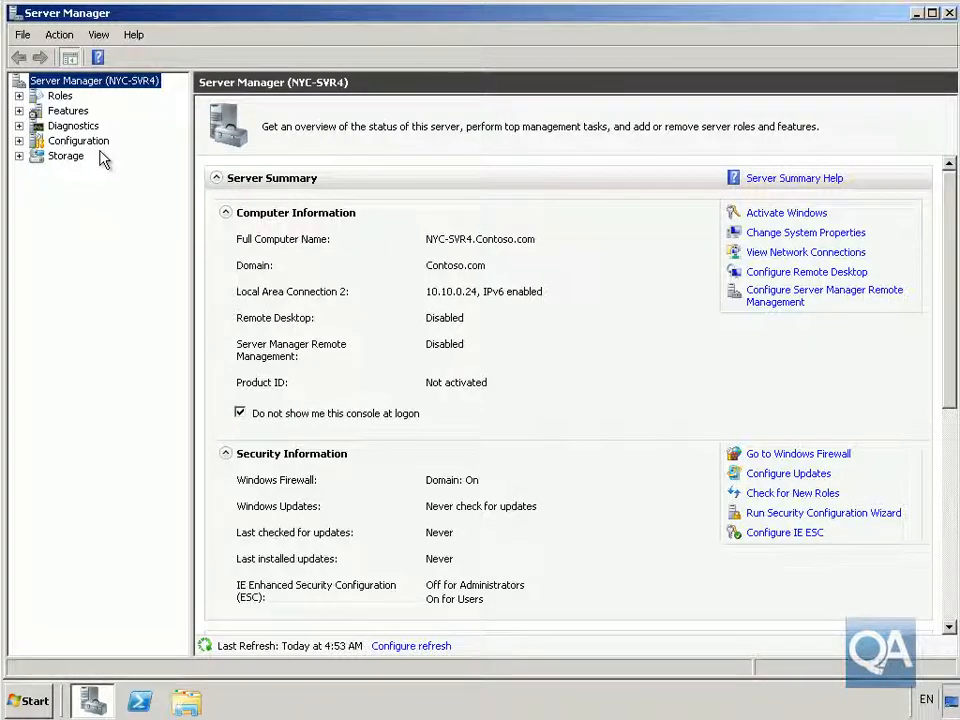
- From Roles, start the Add Roles Wizard and select Remote Desktop Services
click(60, 96)
click(781, 214)
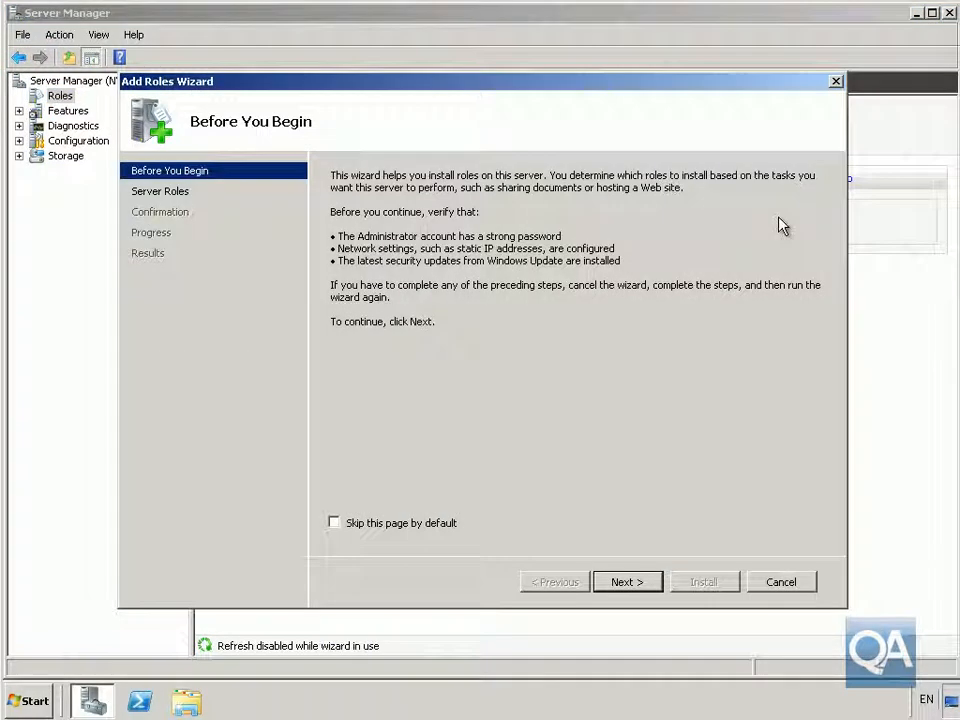
click(629, 583)
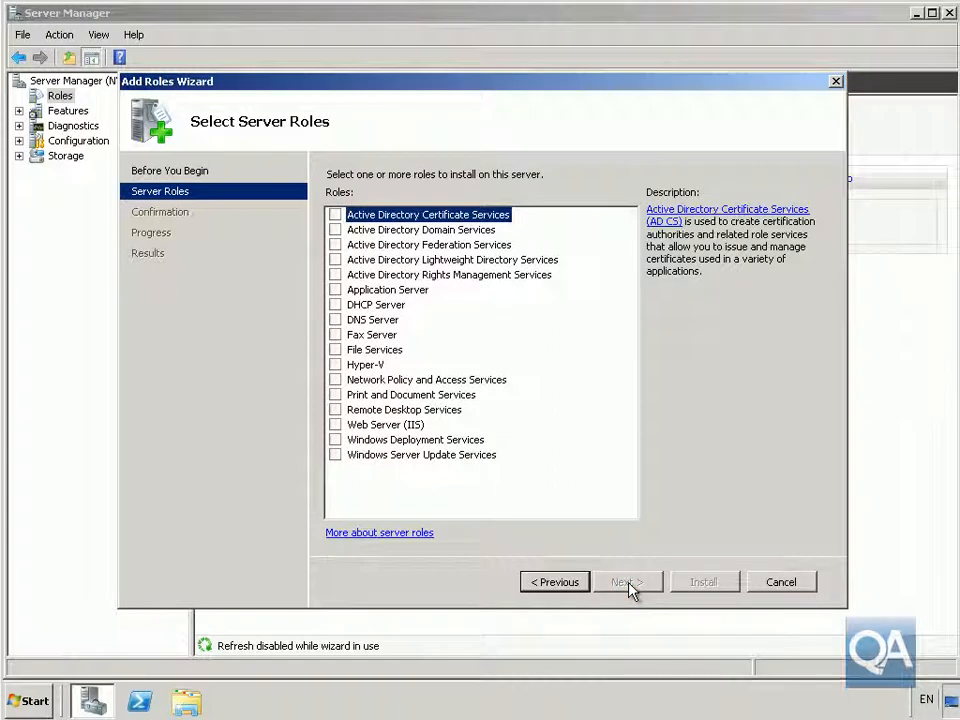
click(335, 410)
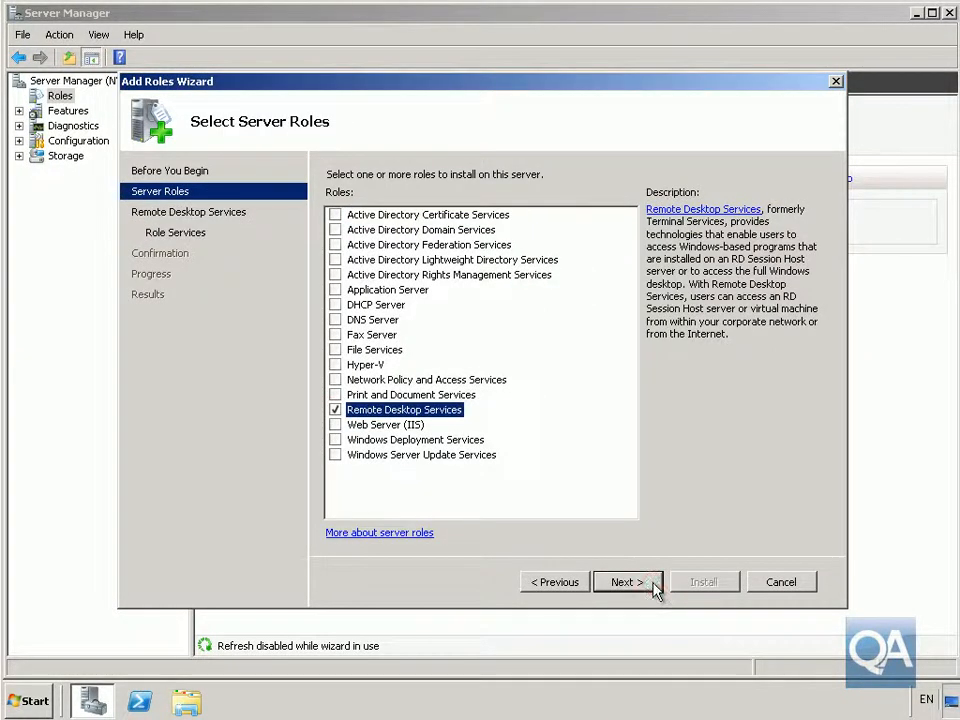
click(651, 582)
- Add the Remote Desktop Session Host role service
click(653, 584)
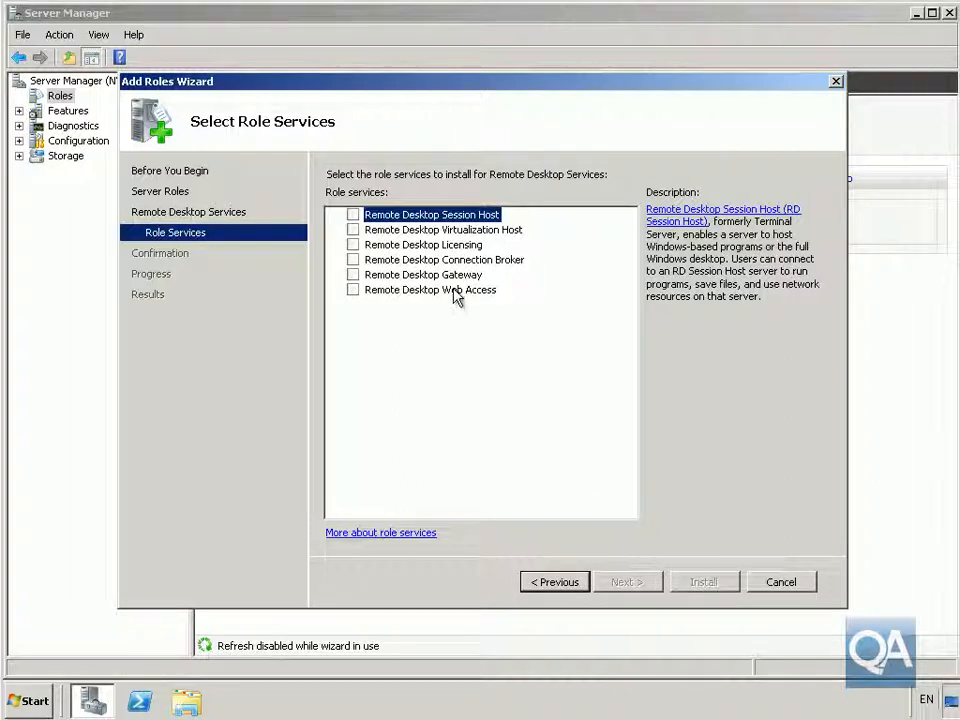
click(354, 215)
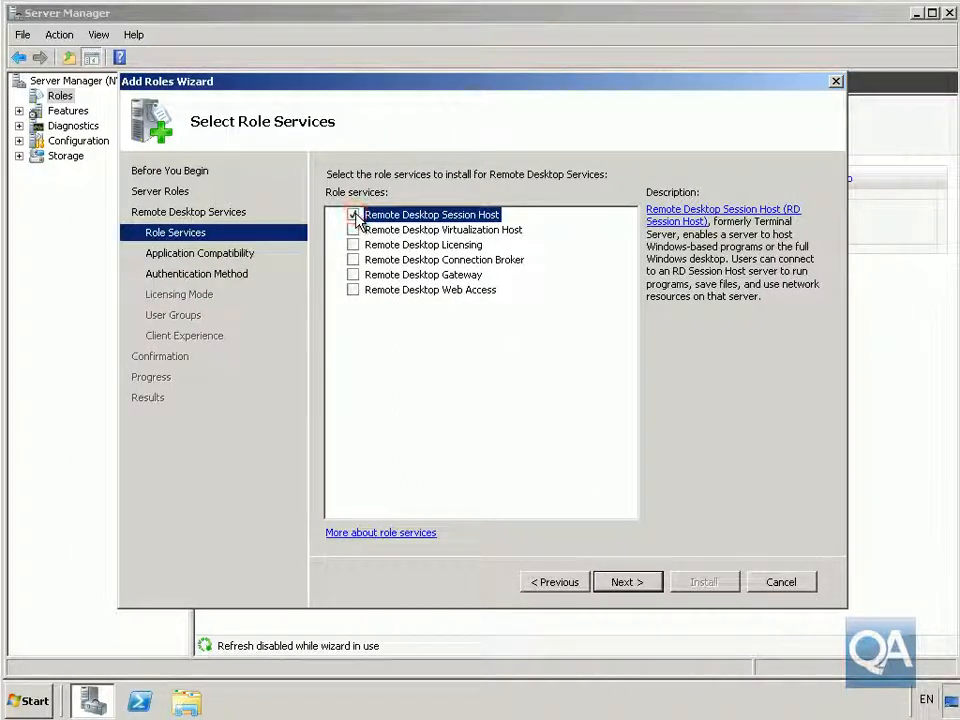
click(655, 586)
- Require Network Level Authentication and leave licensing as Configure later
click(650, 588)
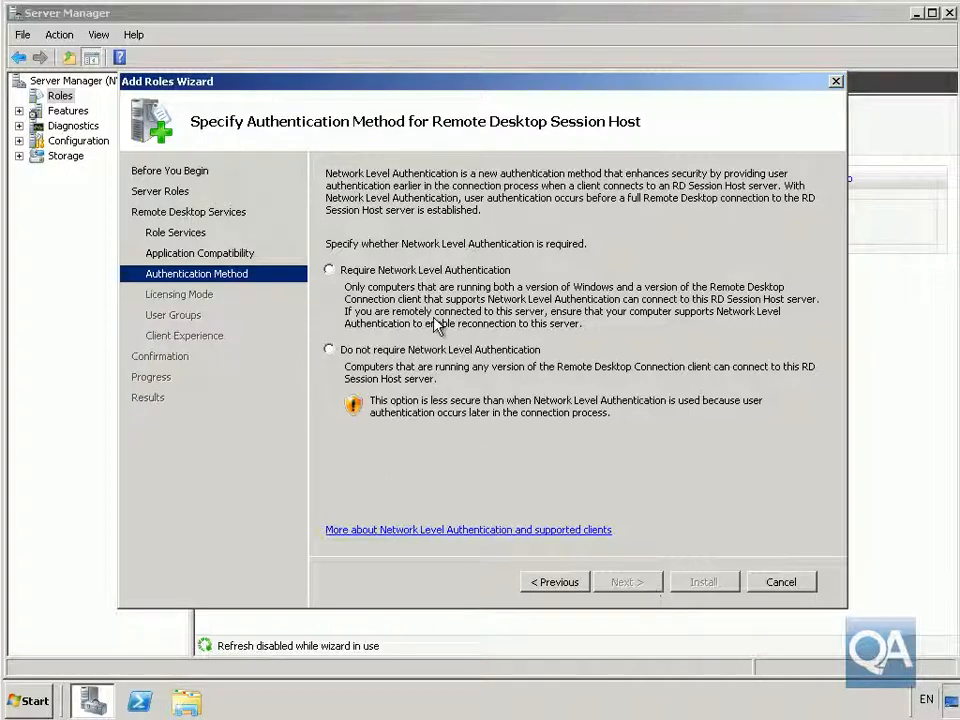
click(432, 280)
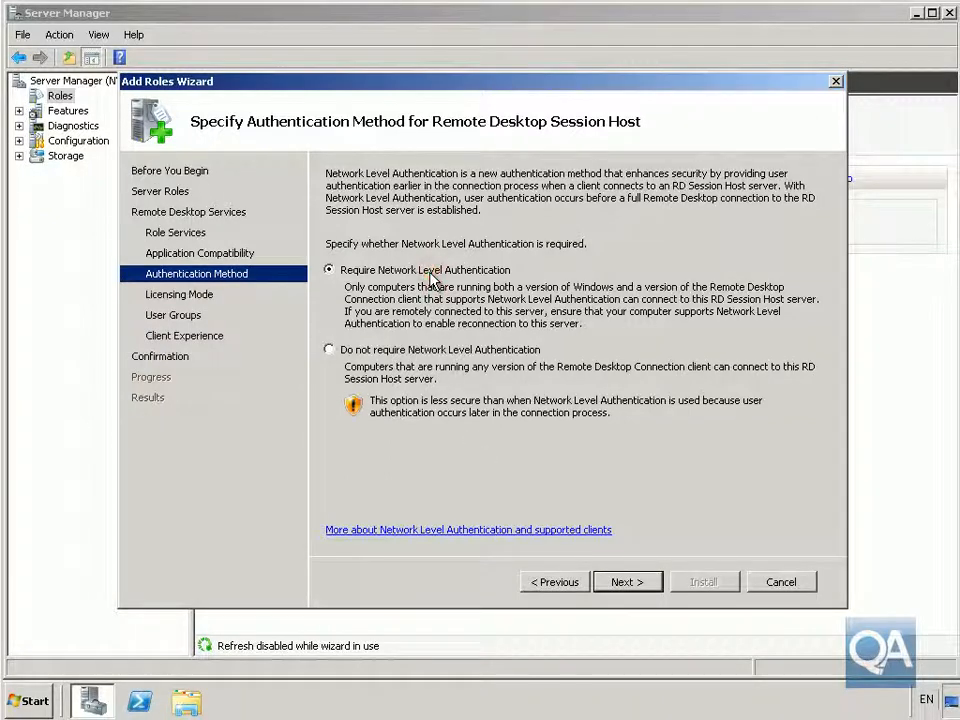
click(618, 586)
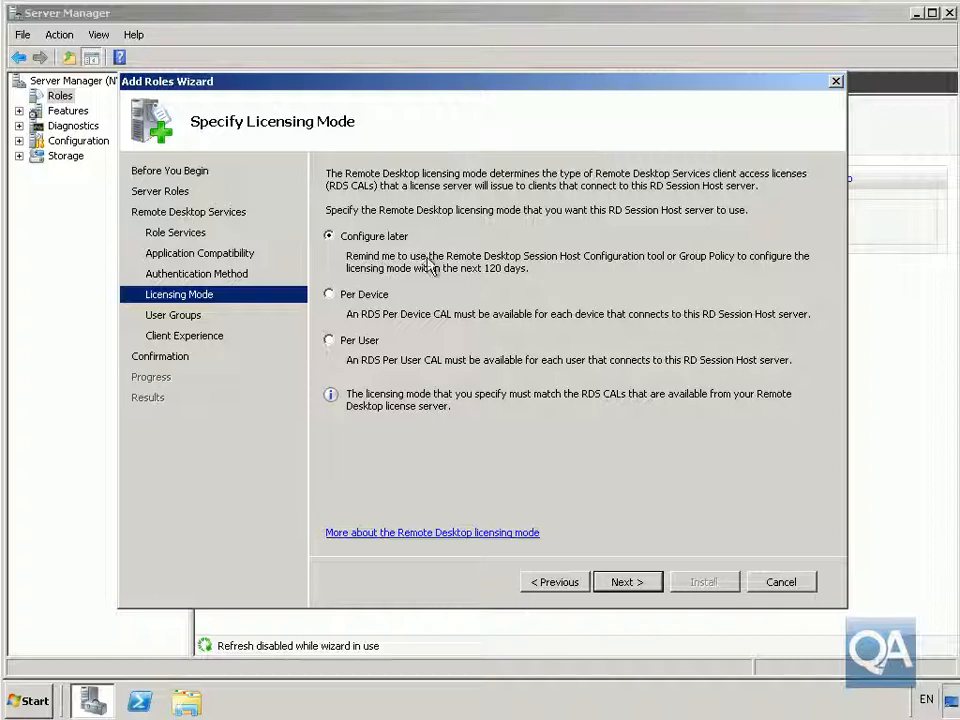
click(618, 584)
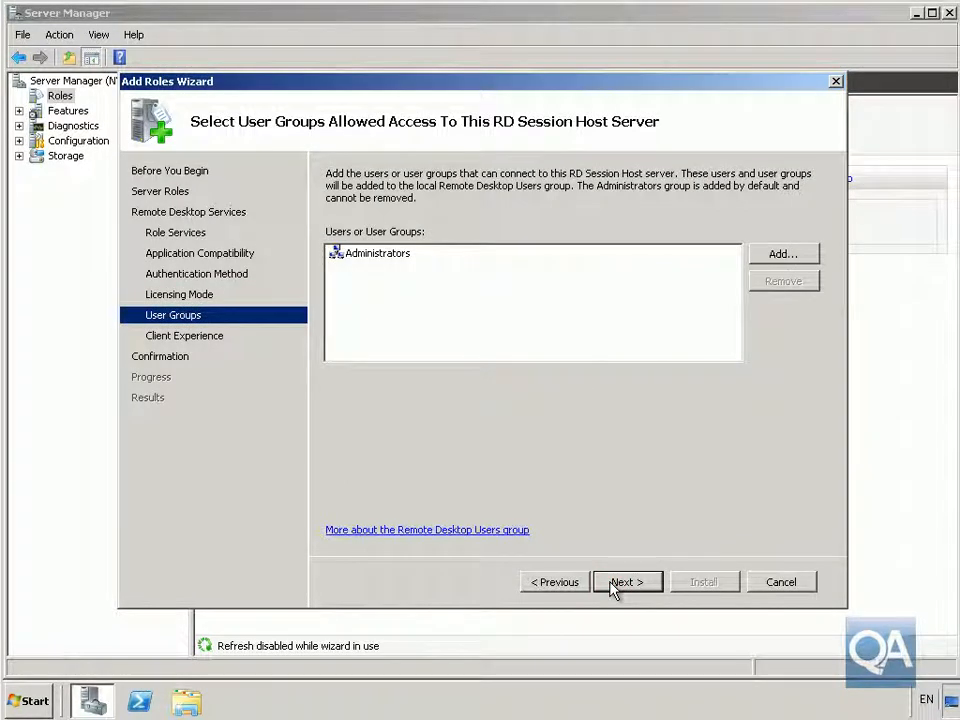
- Add the IT and Production groups to the allowed users, resolved in Contoso.com
click(782, 254)
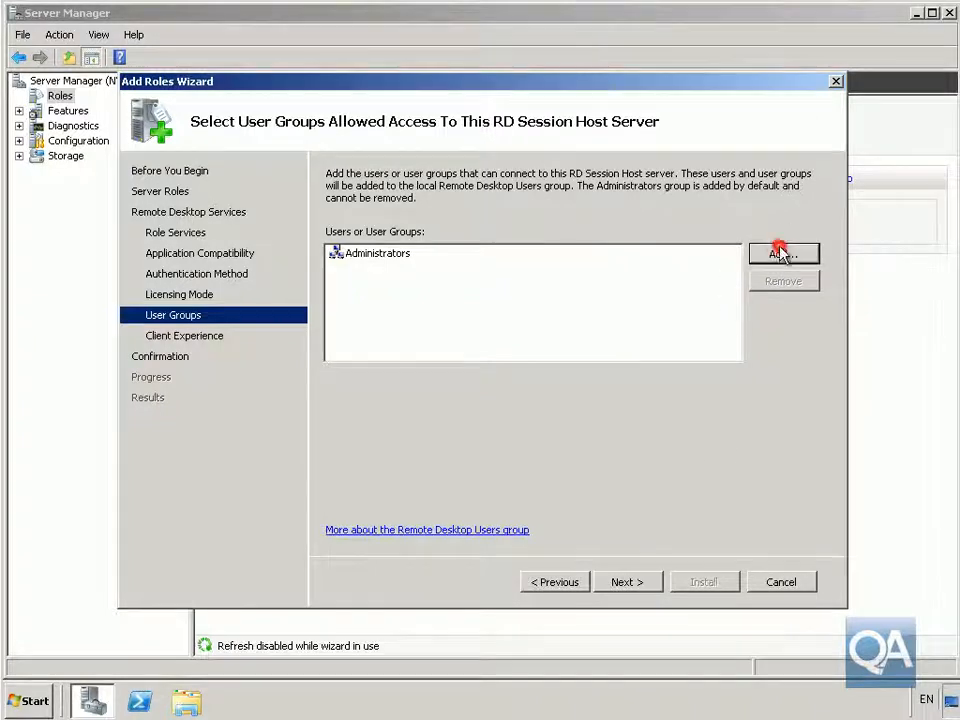
text(r)
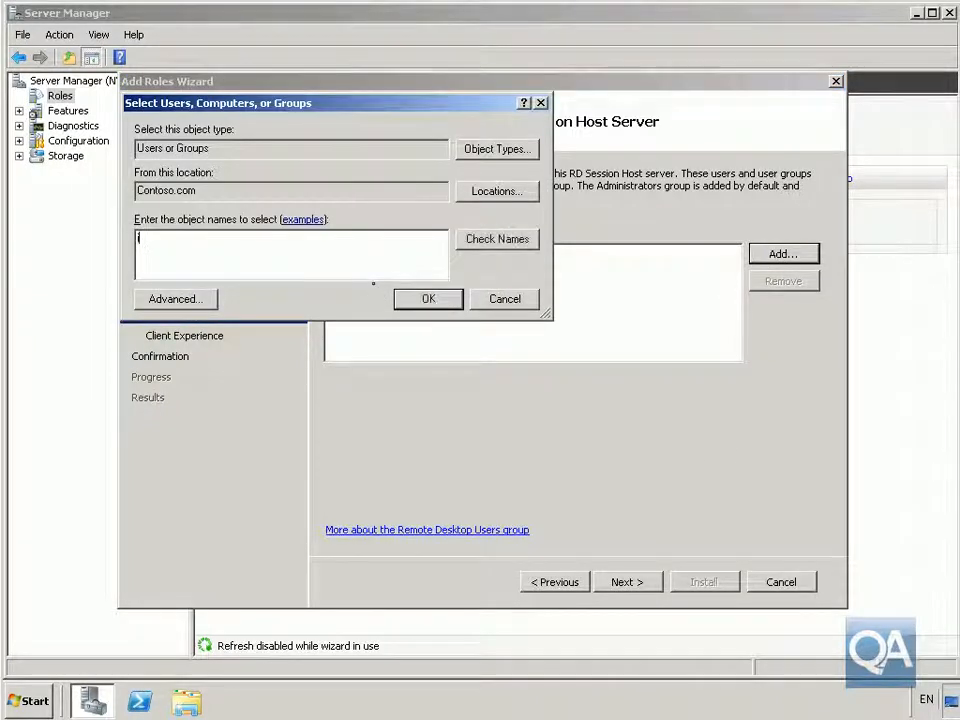
click(533, 249)
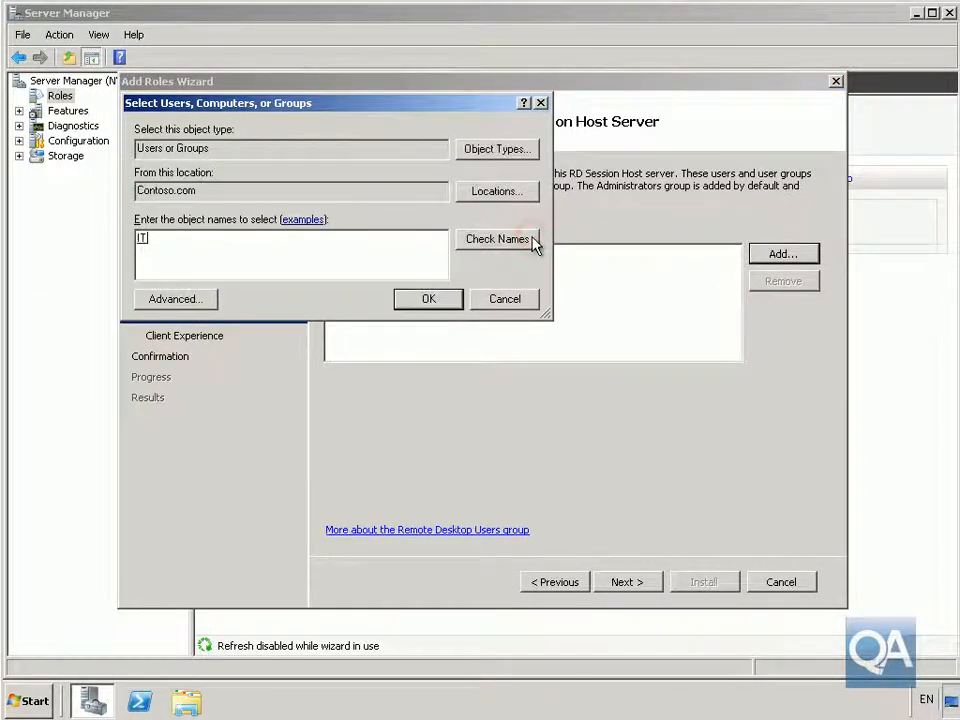
click(332, 249)
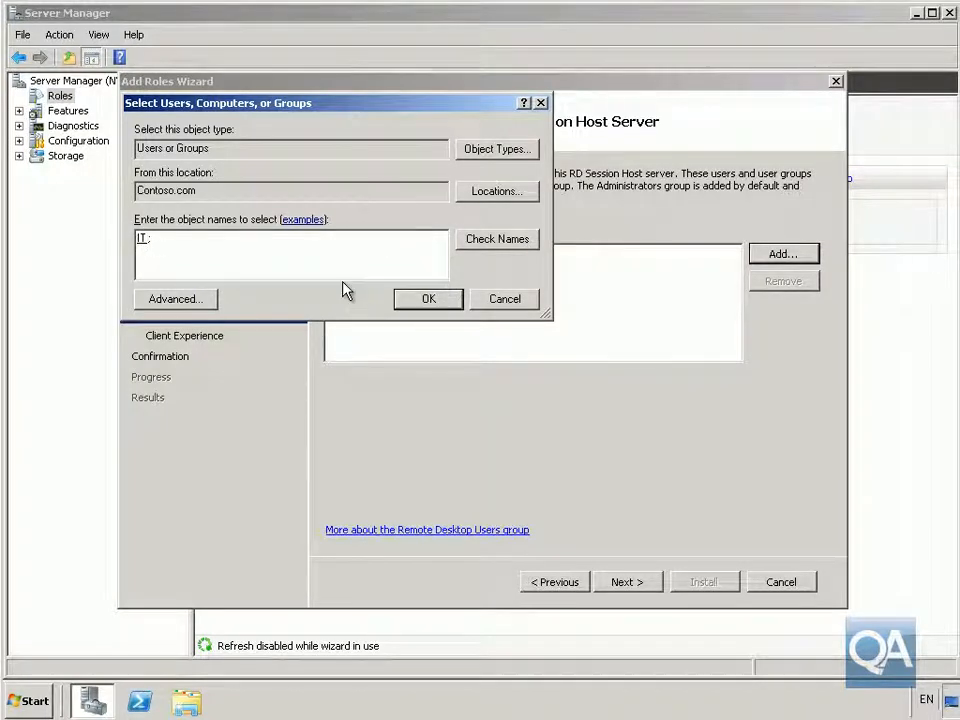
text(production)
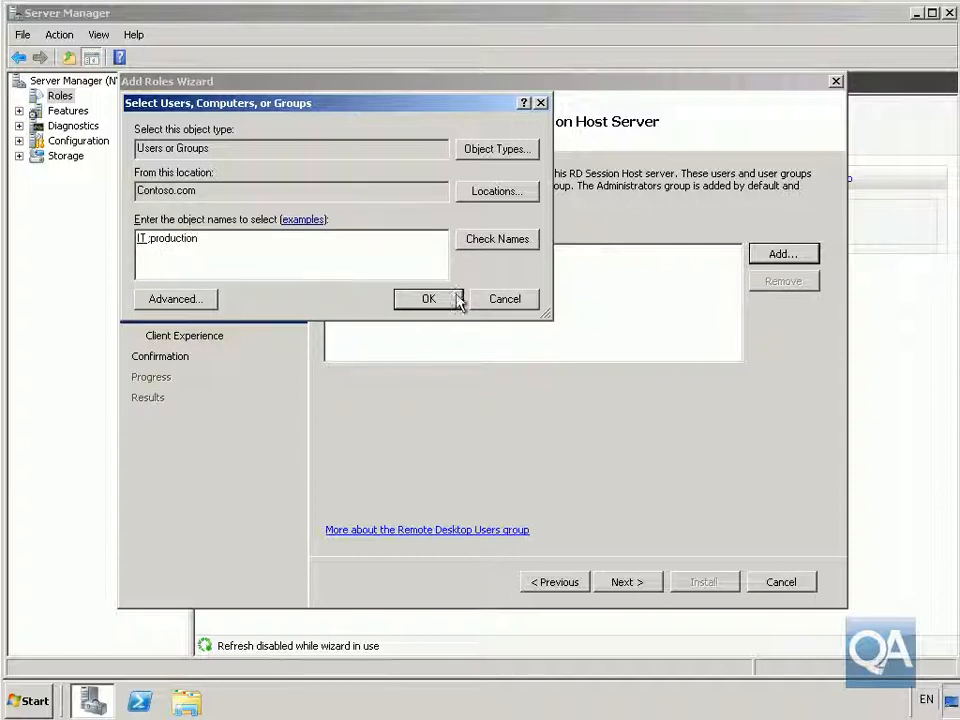
click(483, 243)
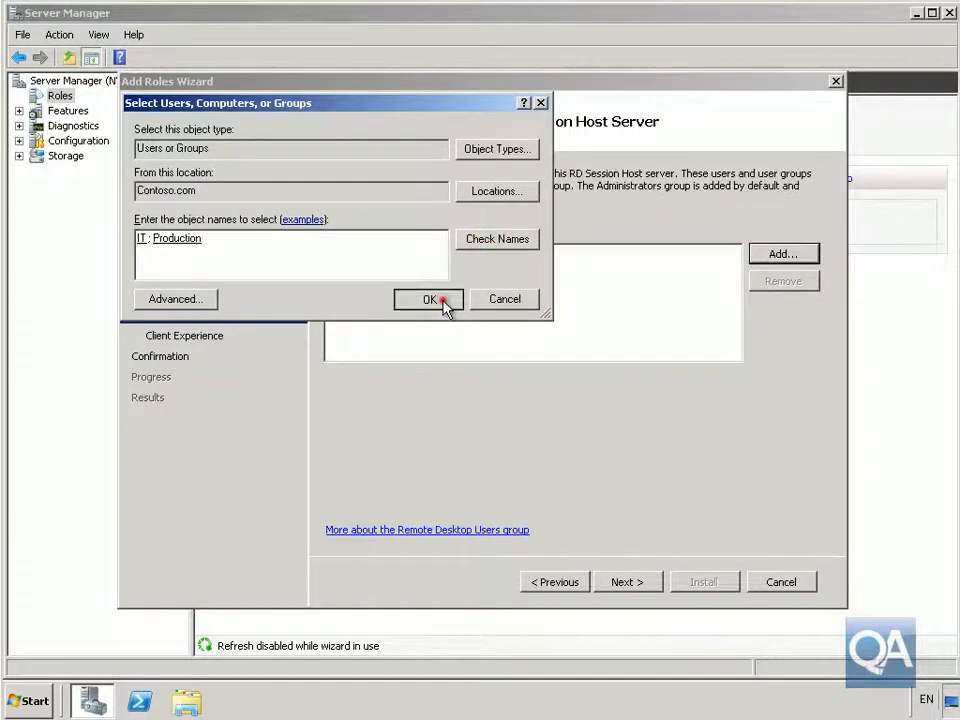
click(445, 304)
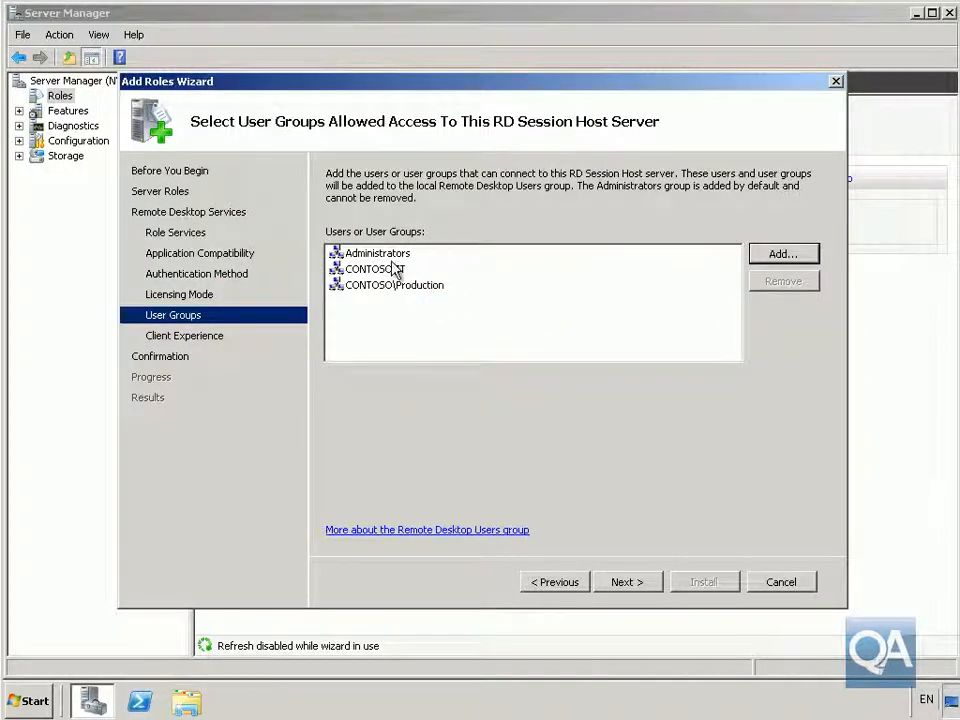
- Enable audio/video playback and desktop composition, then install Remote Desktop Services and Desktop Experience
click(625, 583)
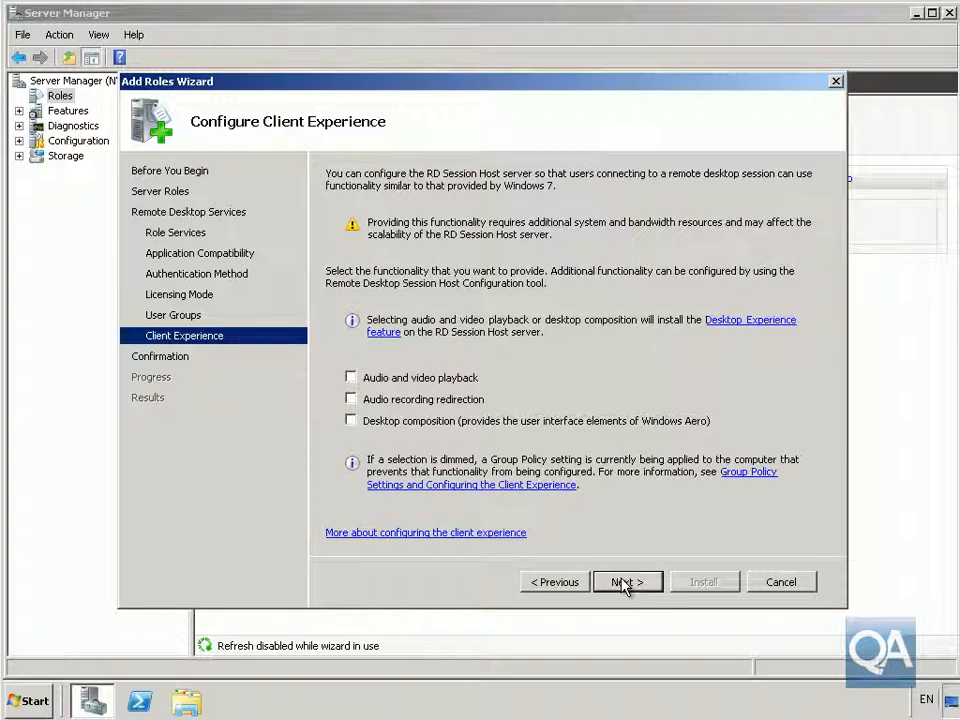
click(463, 381)
click(455, 421)
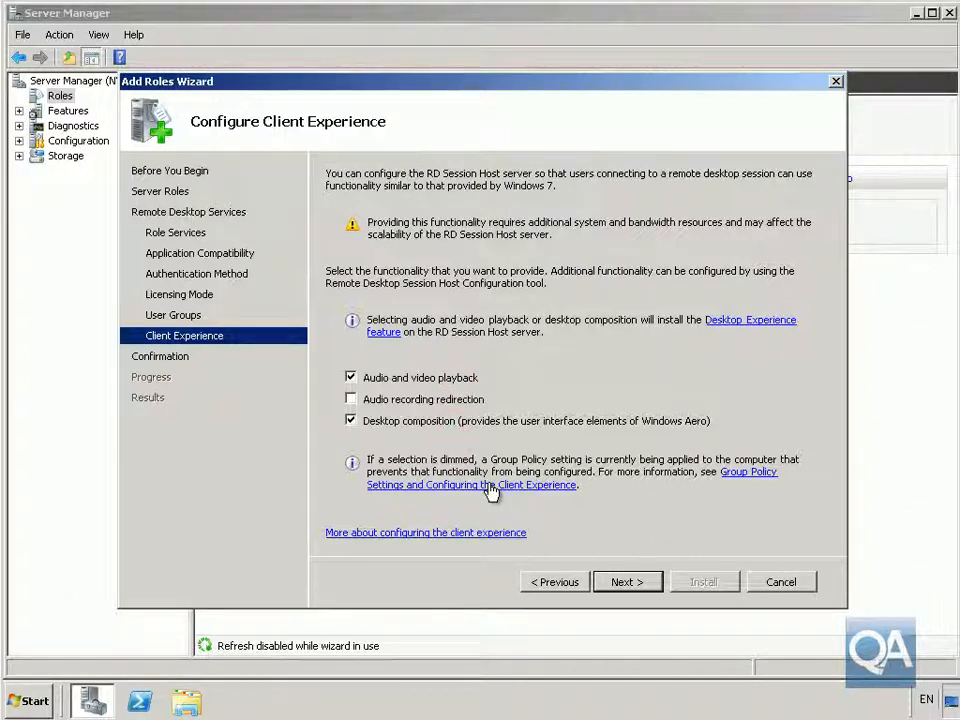
click(608, 583)
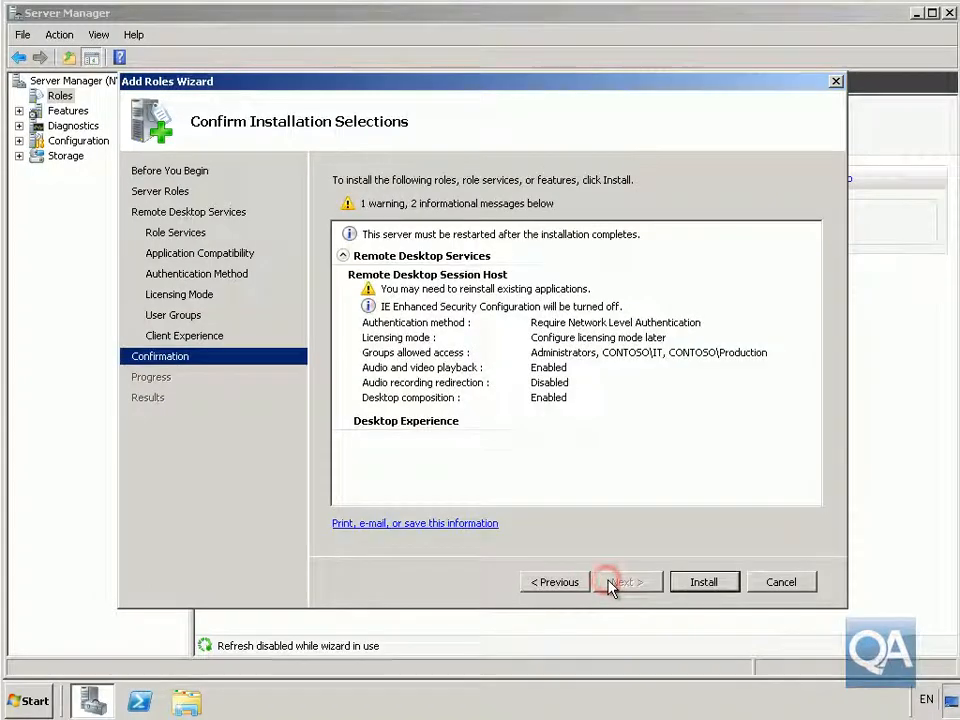
click(702, 582)
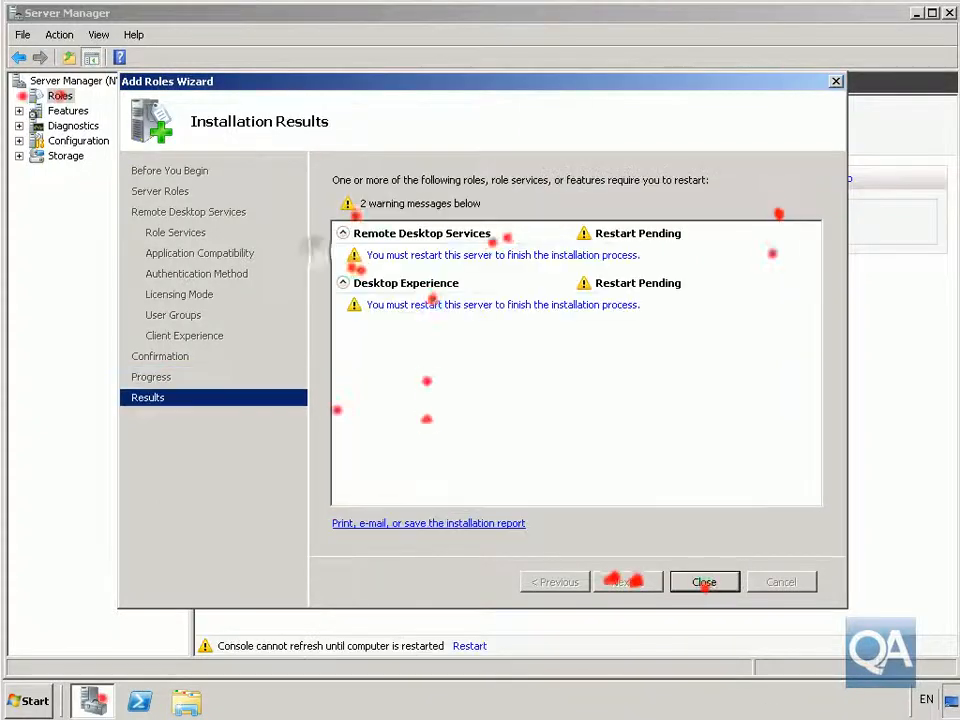
- Restart the server, dismiss the successful installation results, and close Server Manager
click(700, 583)
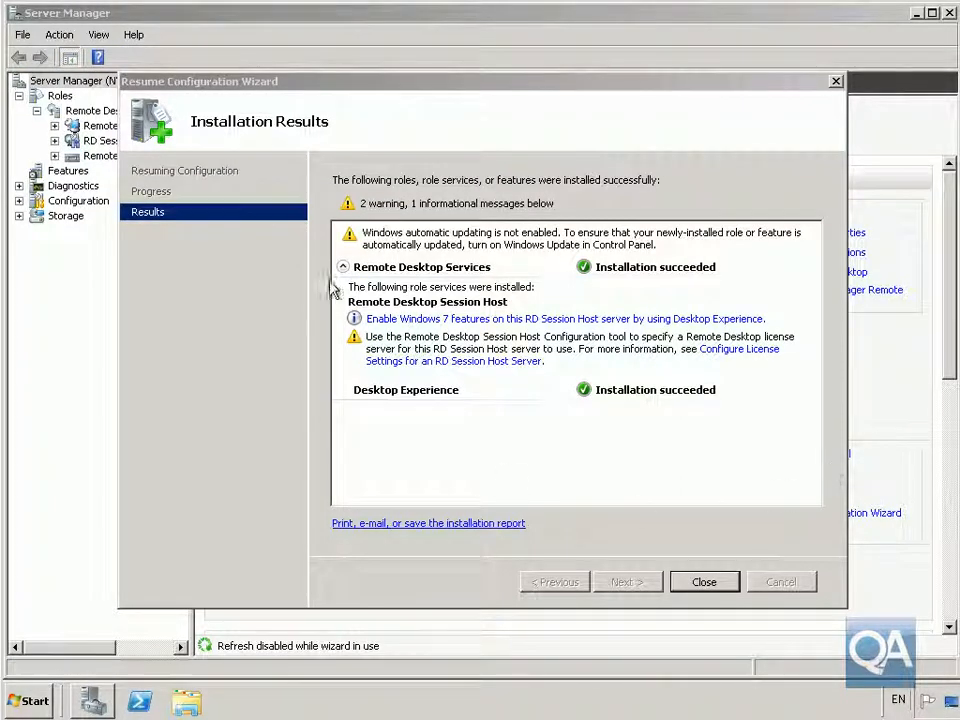
click(690, 582)
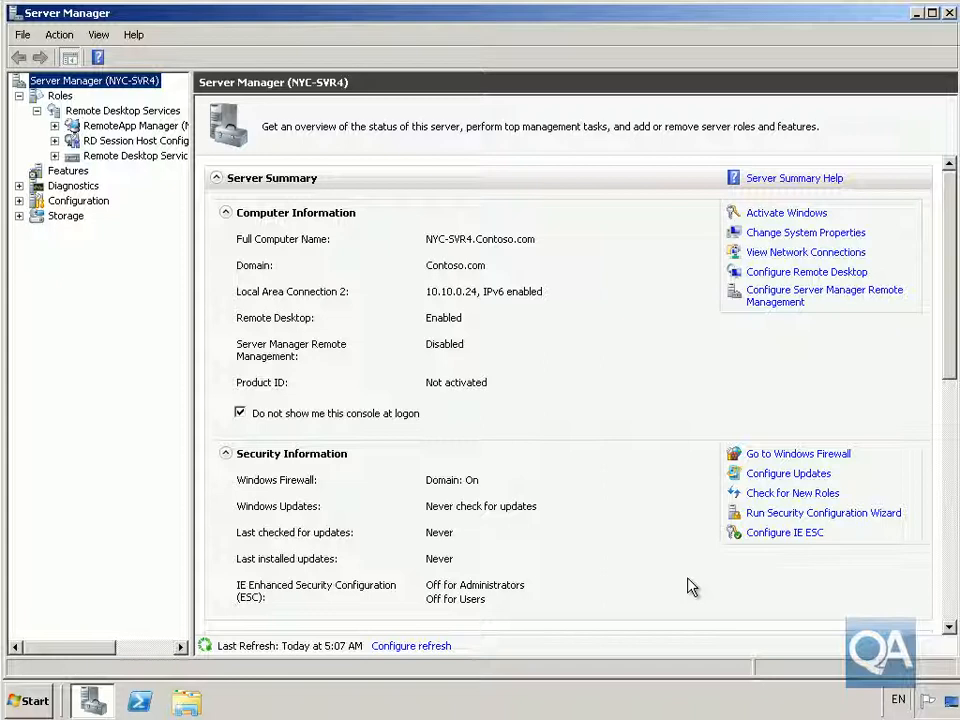
click(949, 13)
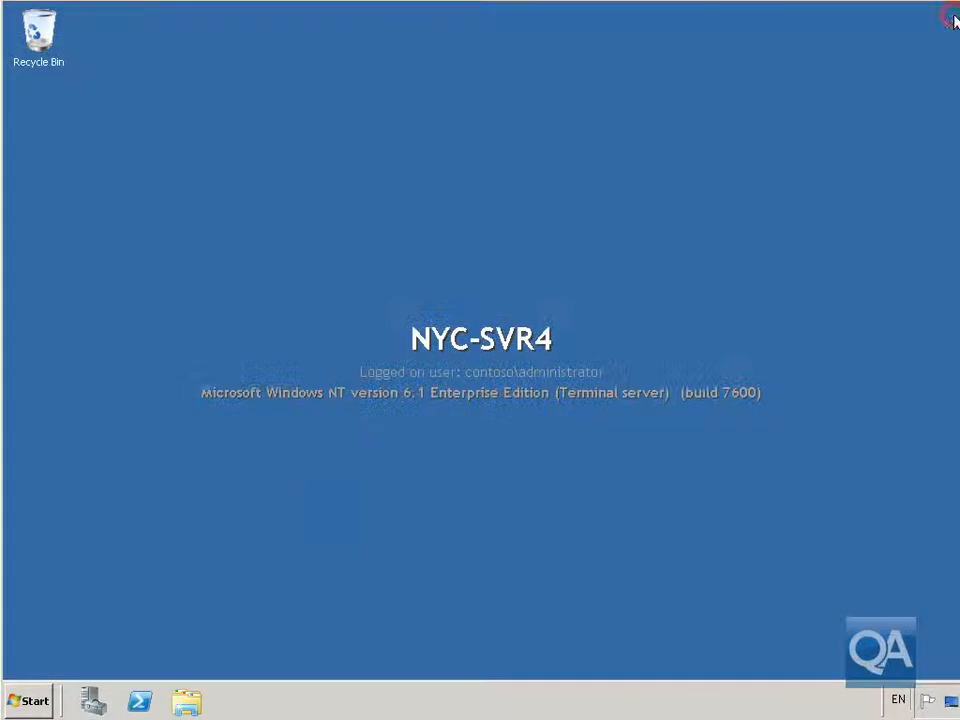
- Open Remote Desktop Session Host Configuration under Administrative Tools > Remote Desktop Services
click(28, 700)
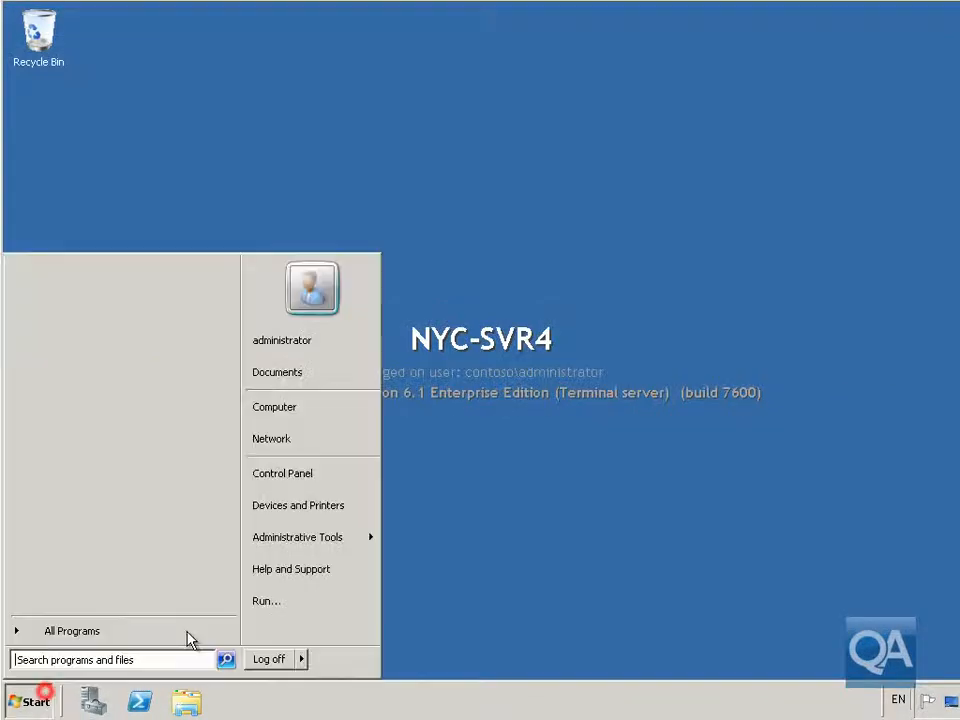
click(283, 536)
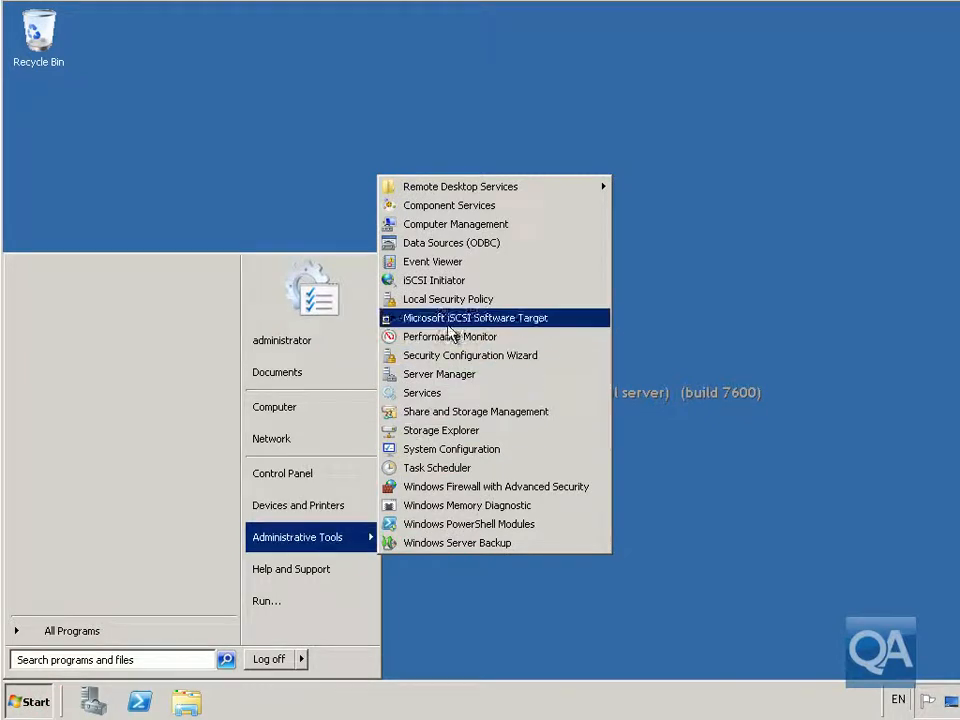
click(478, 190)
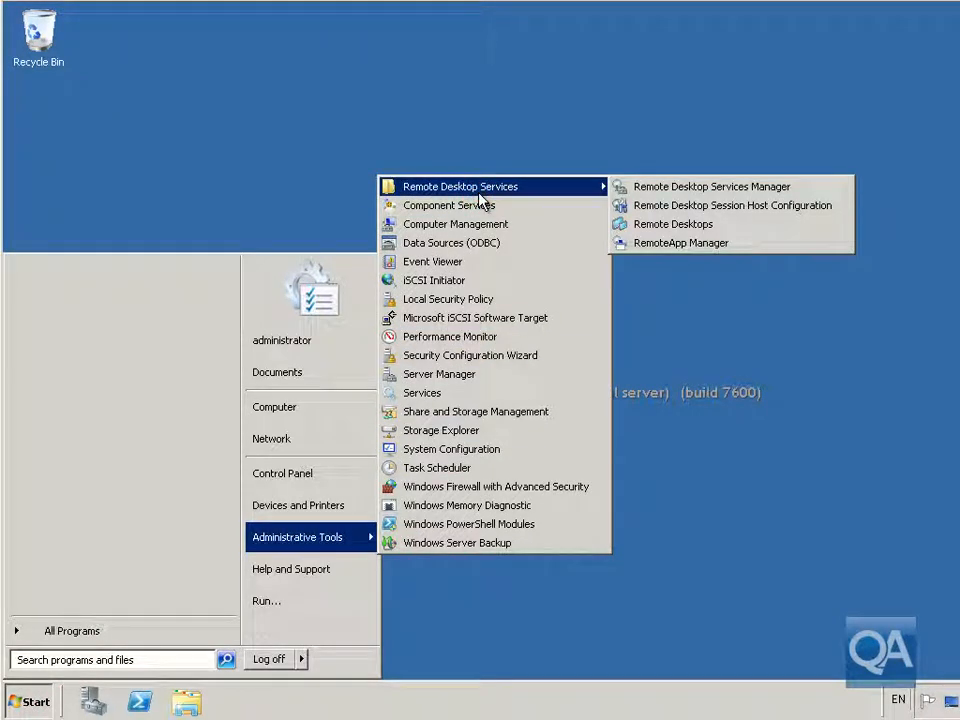
click(636, 206)
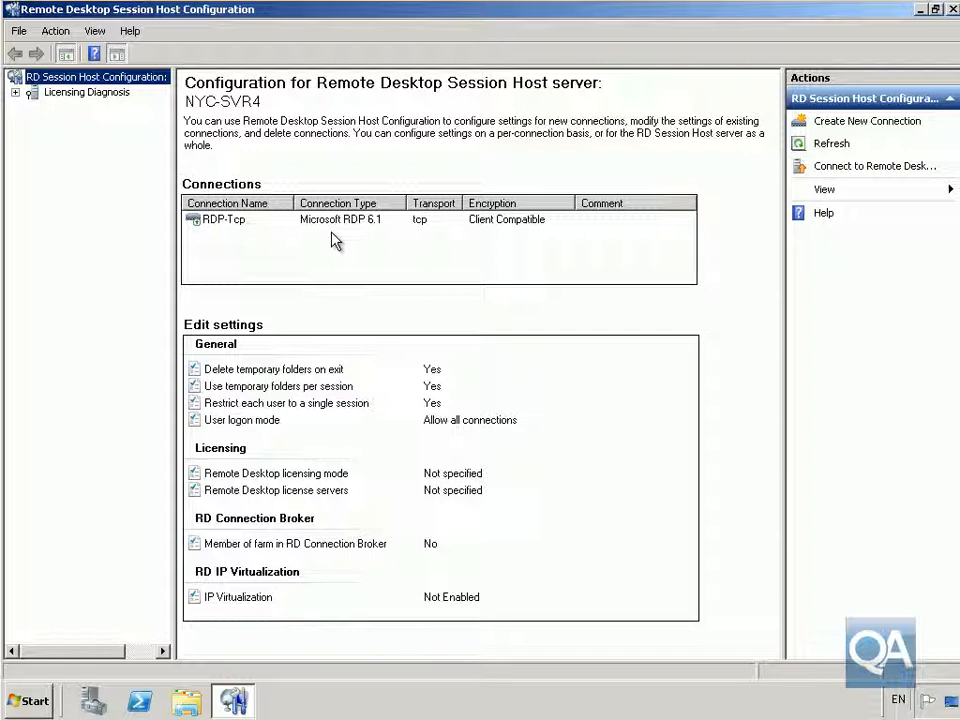
- Open the RDP-Tcp connection properties and review the General and Log on Settings tabs
click(236, 224)
right_click(237, 226)
click(272, 234)
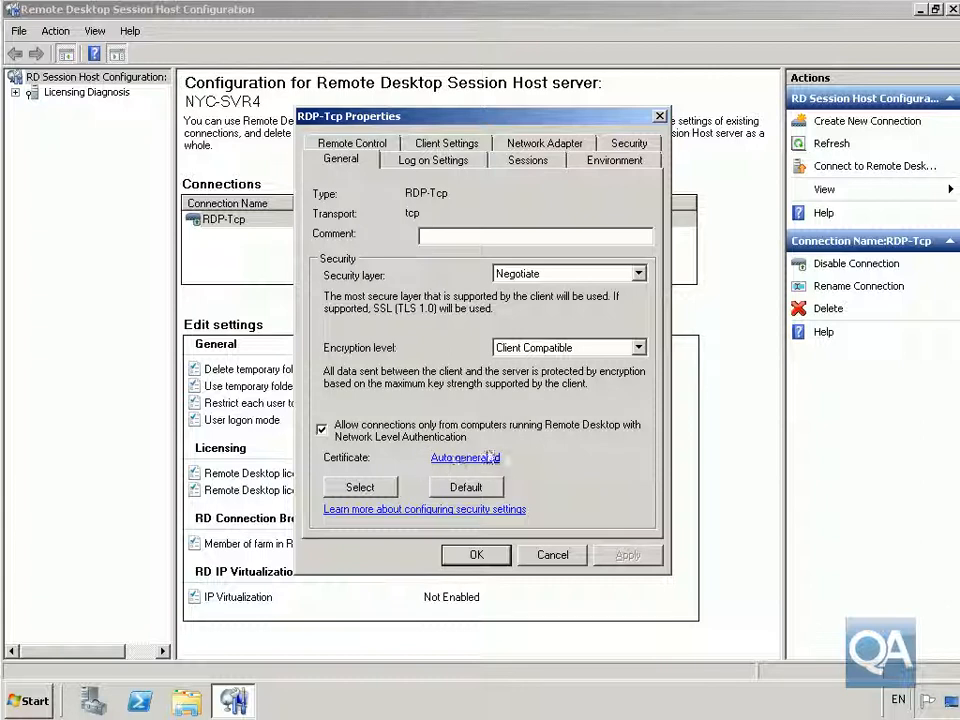
click(408, 166)
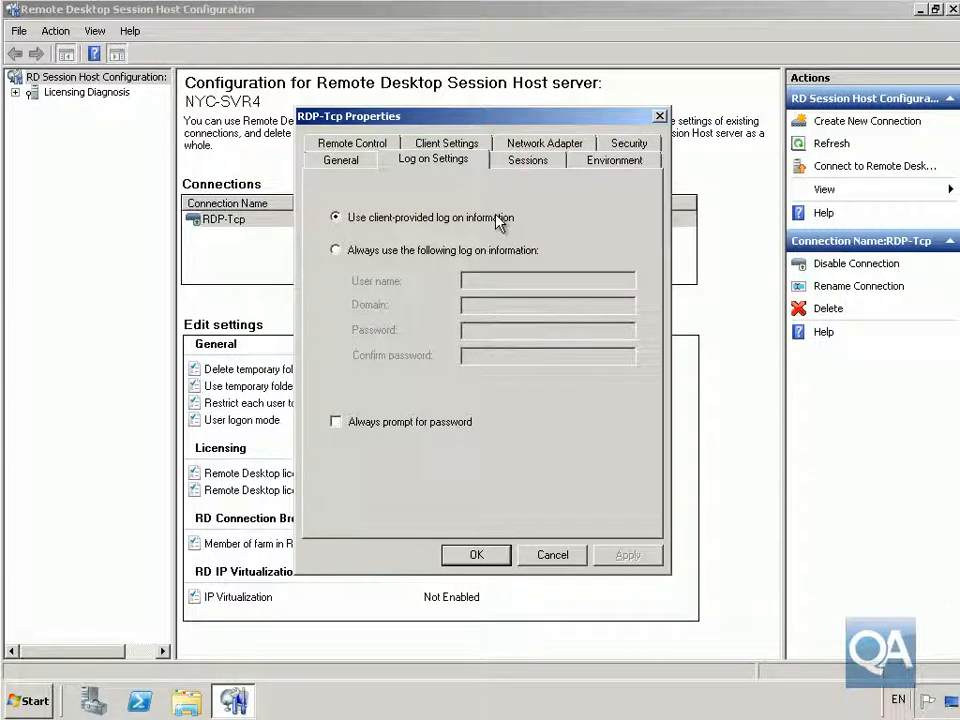
- Review the RDP-Tcp session timeout overrides, leaving them unset with timeouts at Never
click(516, 163)
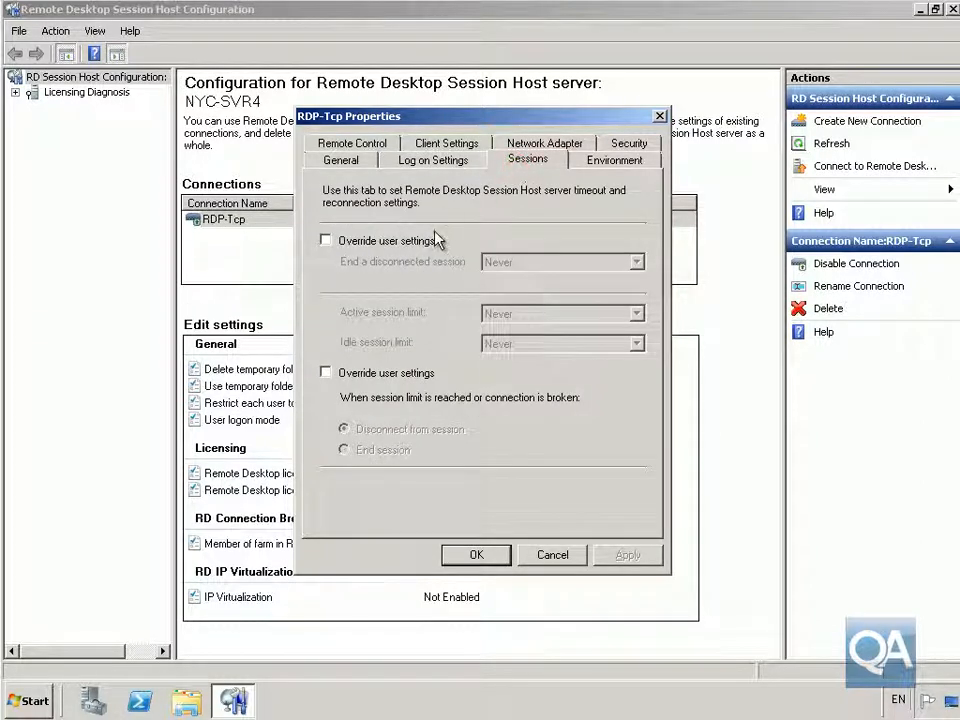
click(392, 241)
click(503, 263)
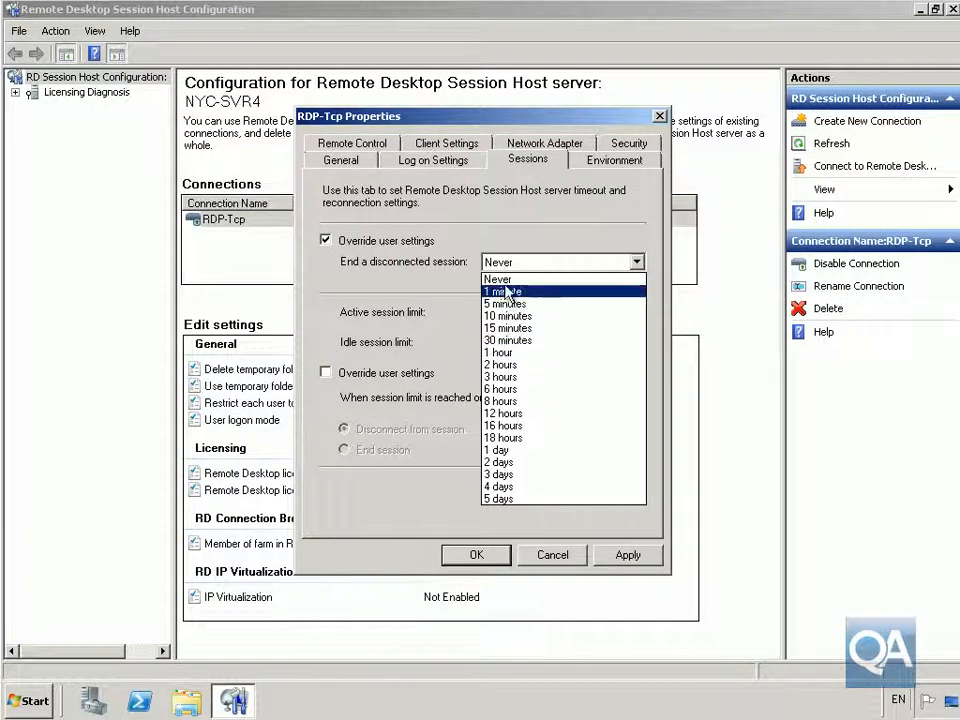
click(347, 240)
click(349, 241)
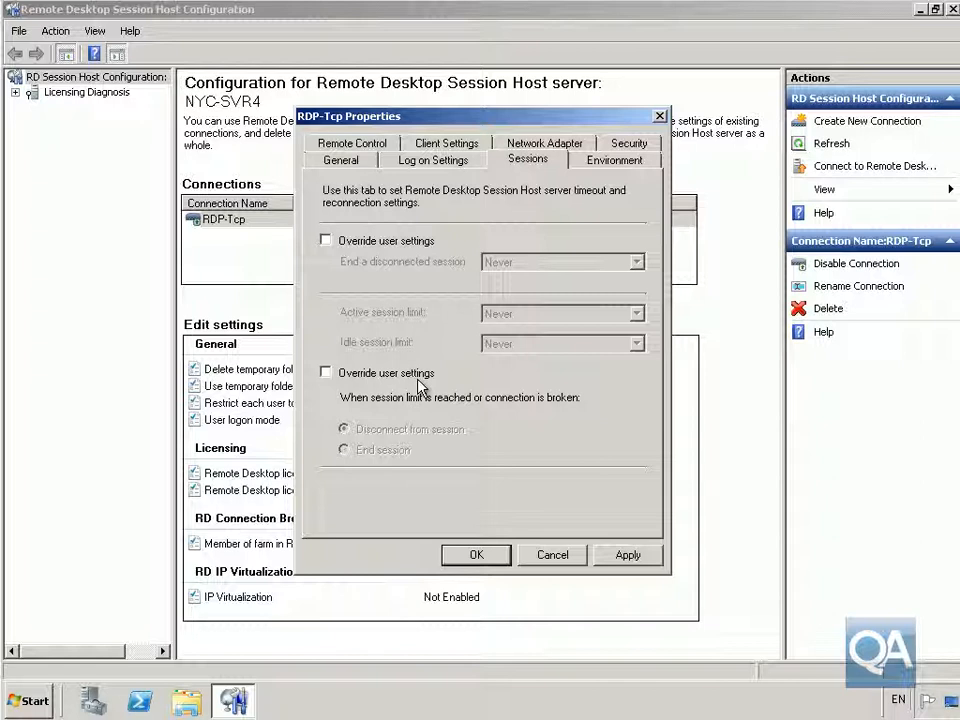
click(370, 374)
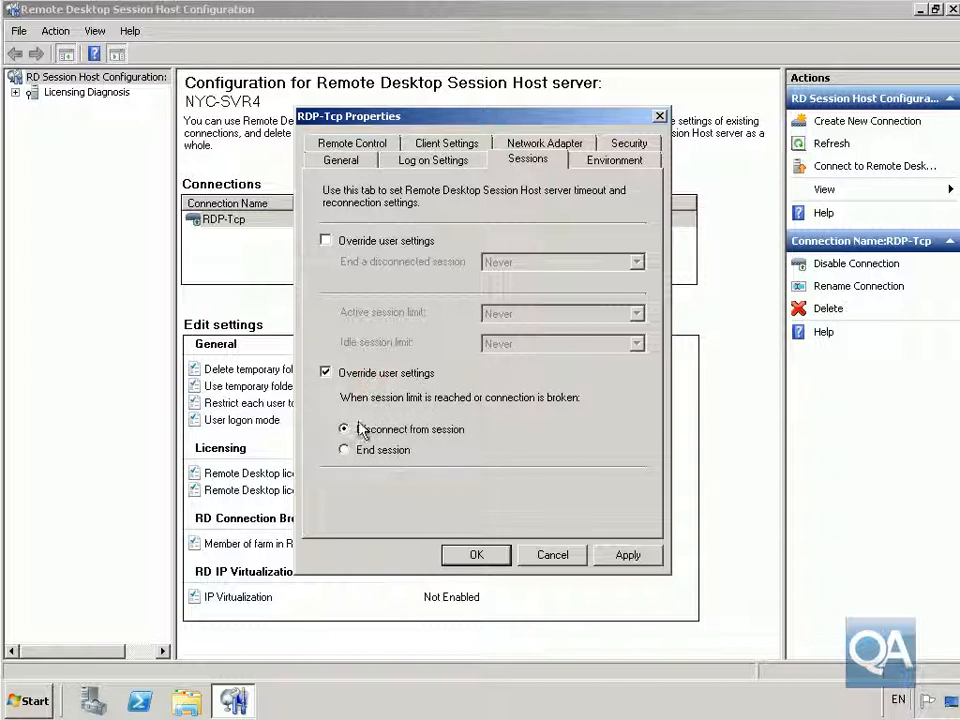
click(326, 373)
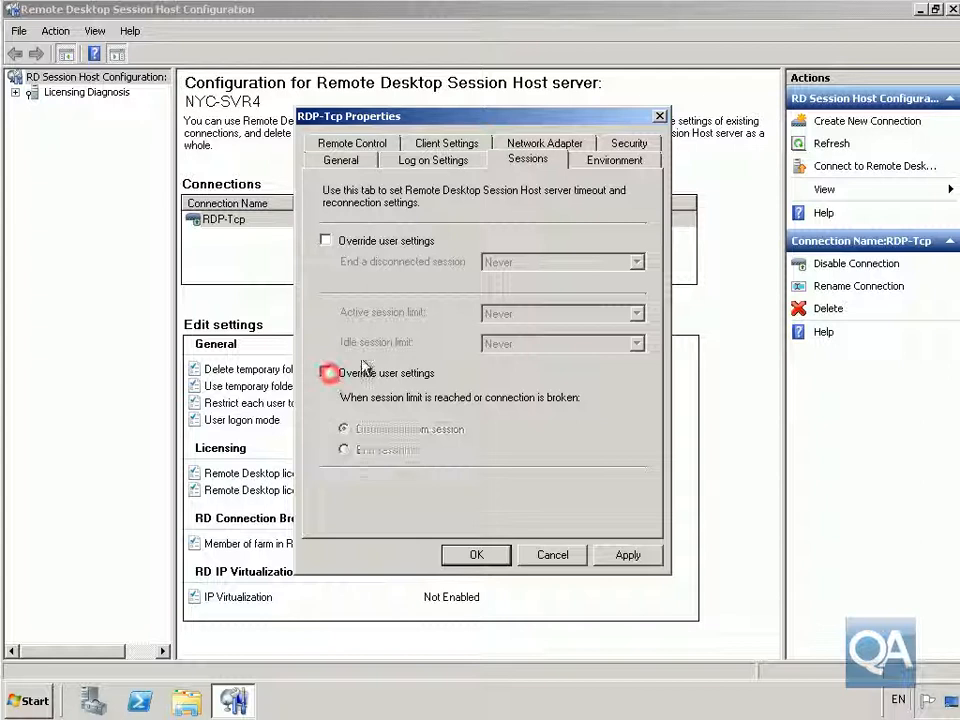
click(592, 164)
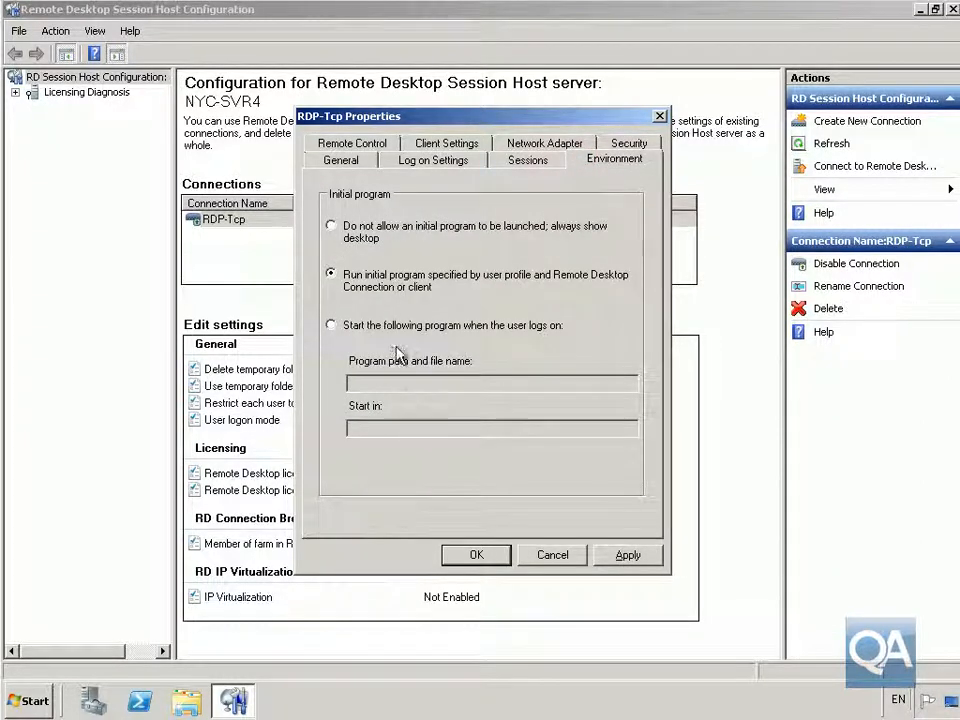
- Limit RDP-Tcp clients to 16 bits per pixel colour depth and 3 monitors
click(374, 144)
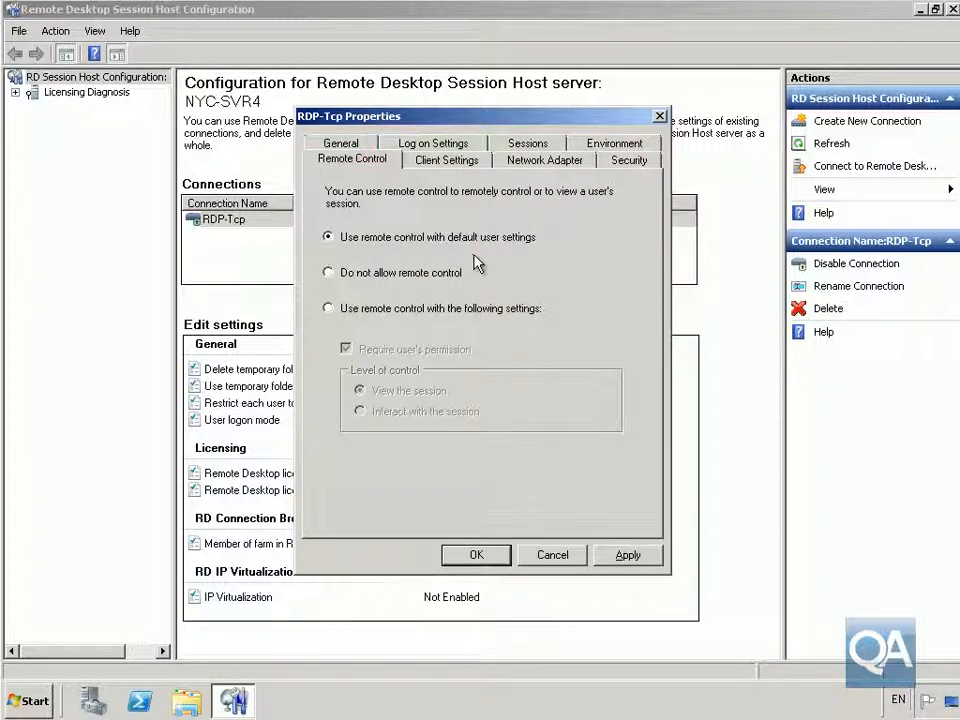
click(452, 164)
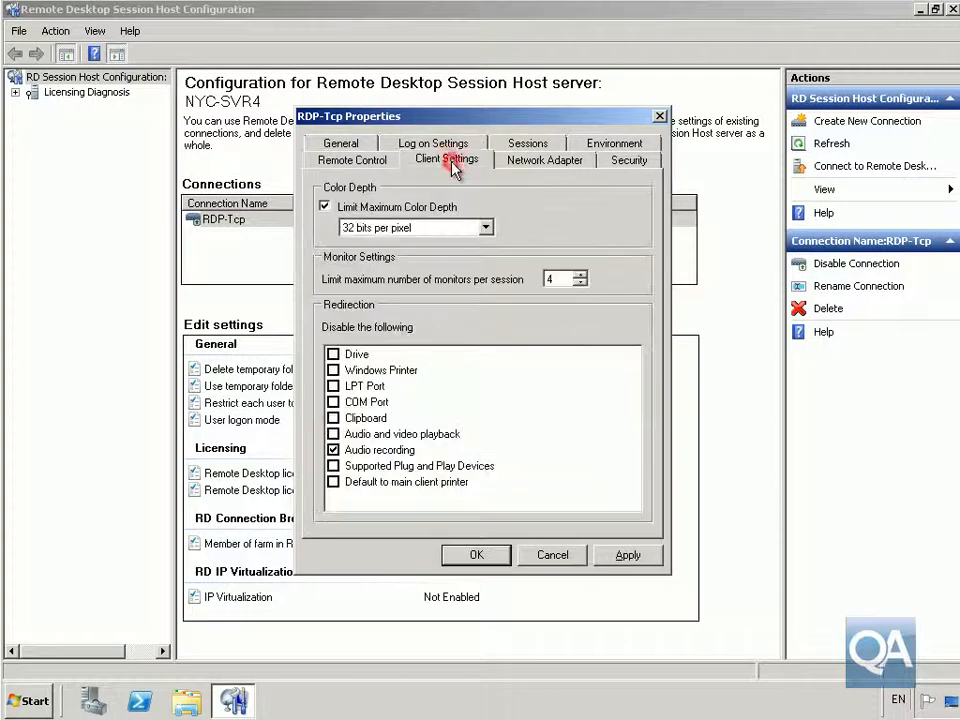
click(436, 228)
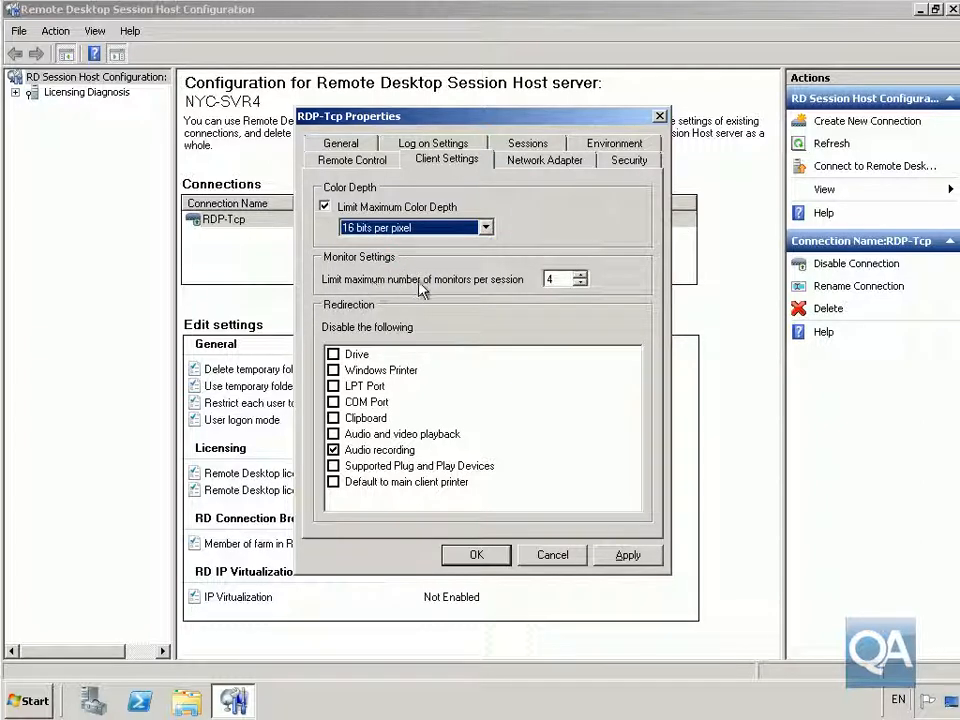
double_click(549, 279)
text(3)
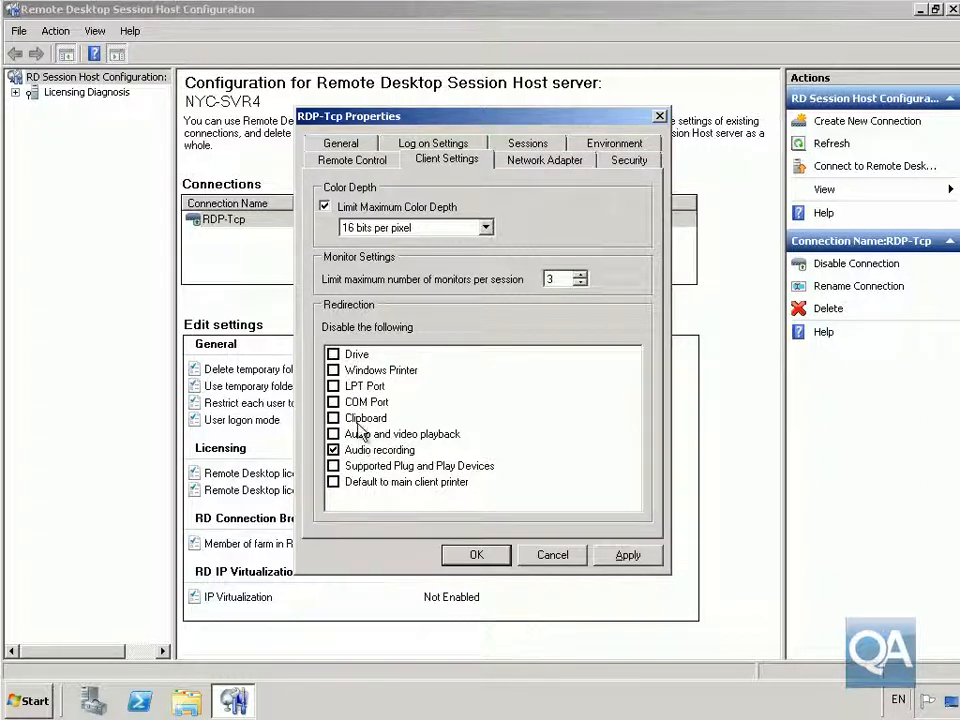
click(513, 166)
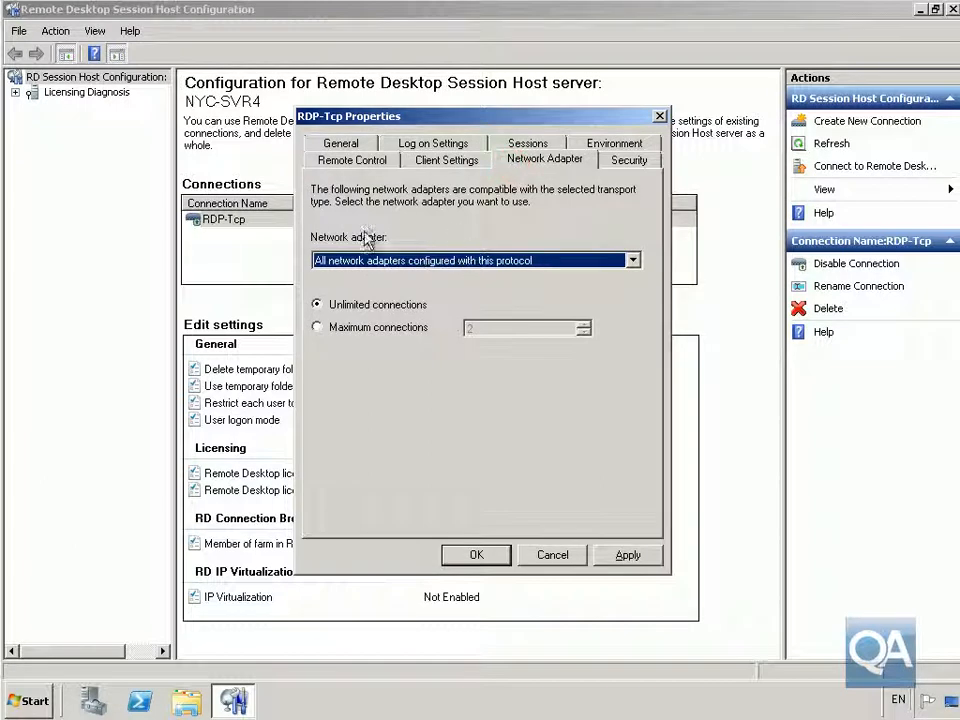
- Review the RDP-Tcp security permissions and confirm the RDP-Tcp property changes
click(605, 162)
click(568, 240)
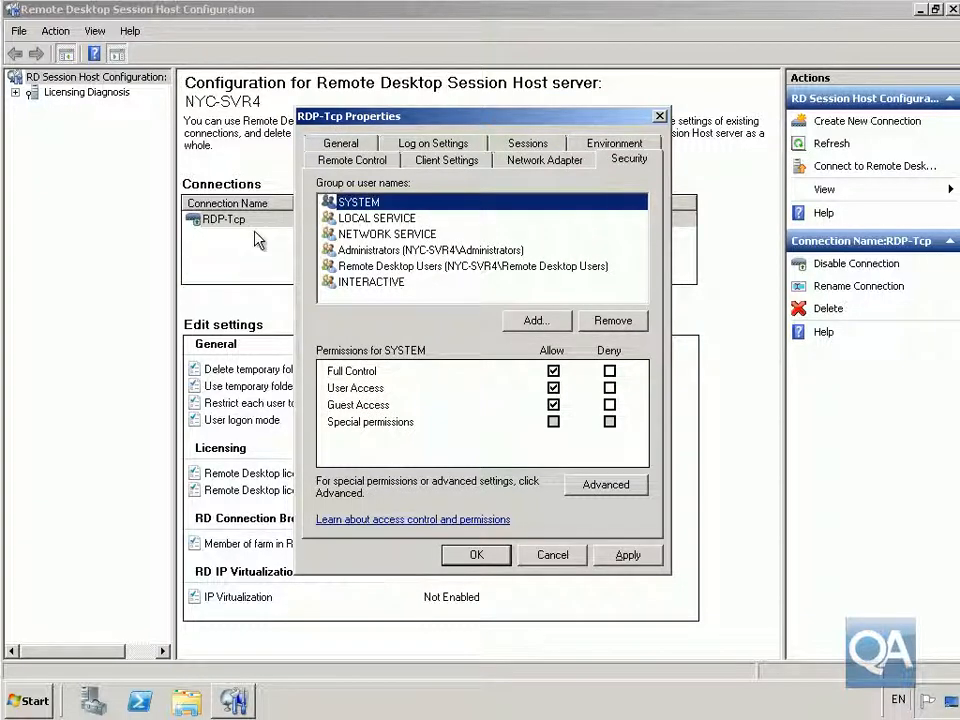
click(475, 556)
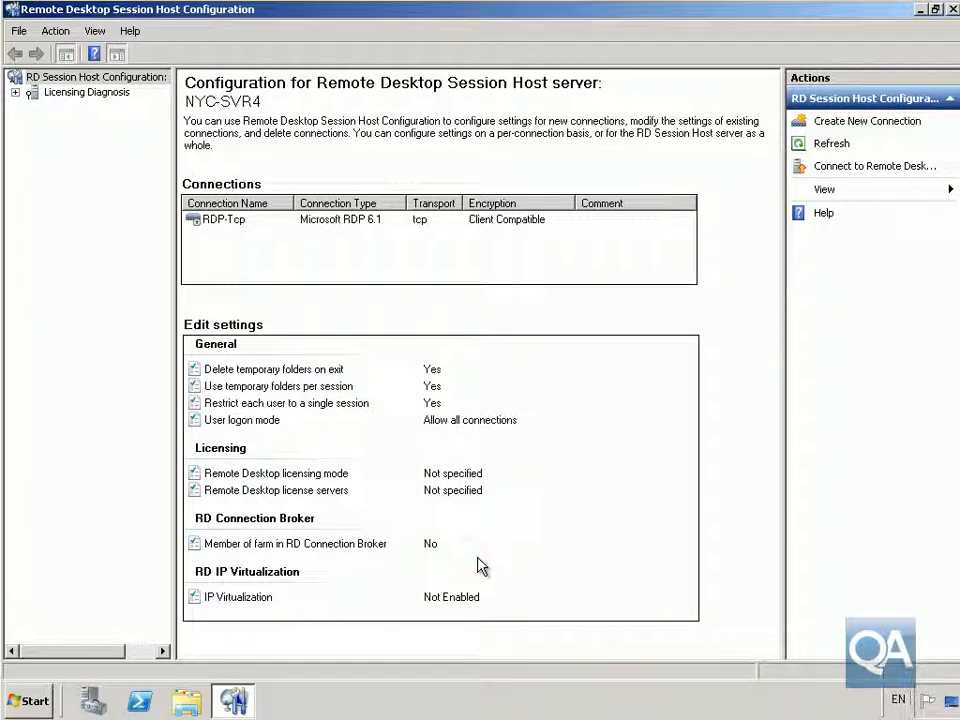
- Check Licensing Diagnosis for NYC-SVR4: no RDS CALs and unconfigured licensing mode
click(34, 96)
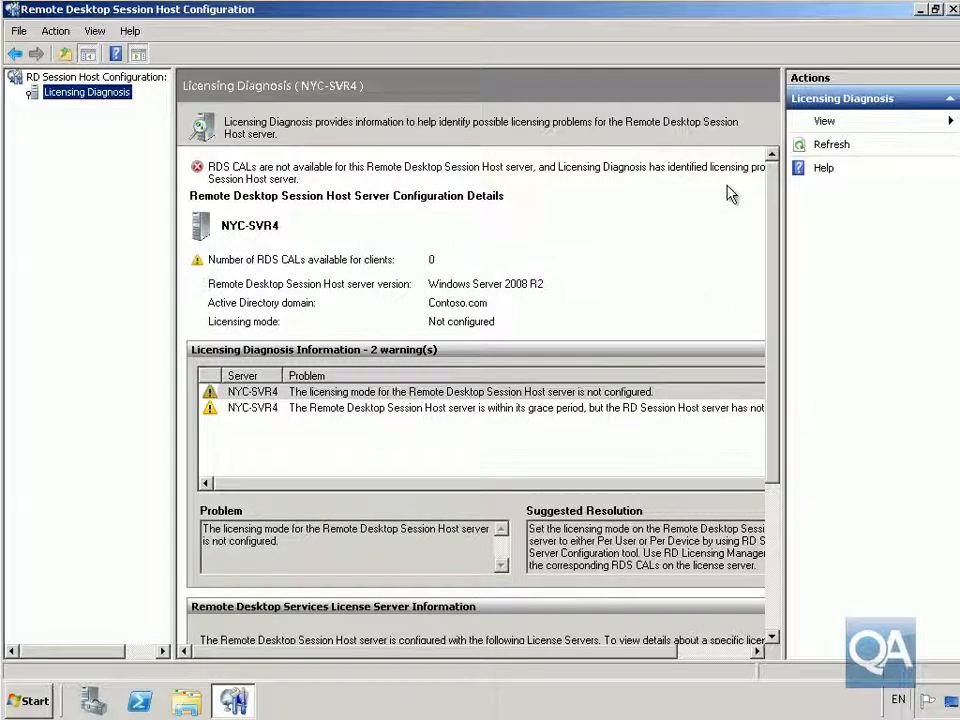
click(115, 80)
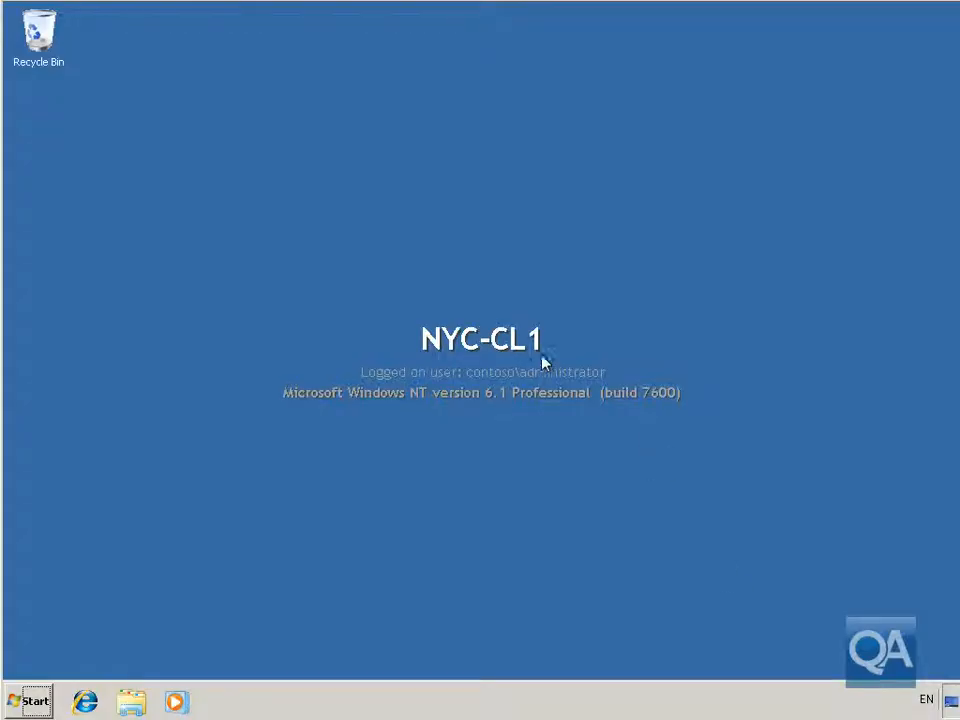
- Launch Remote Desktop Connection from Accessories on NYC-CL1
click(34, 700)
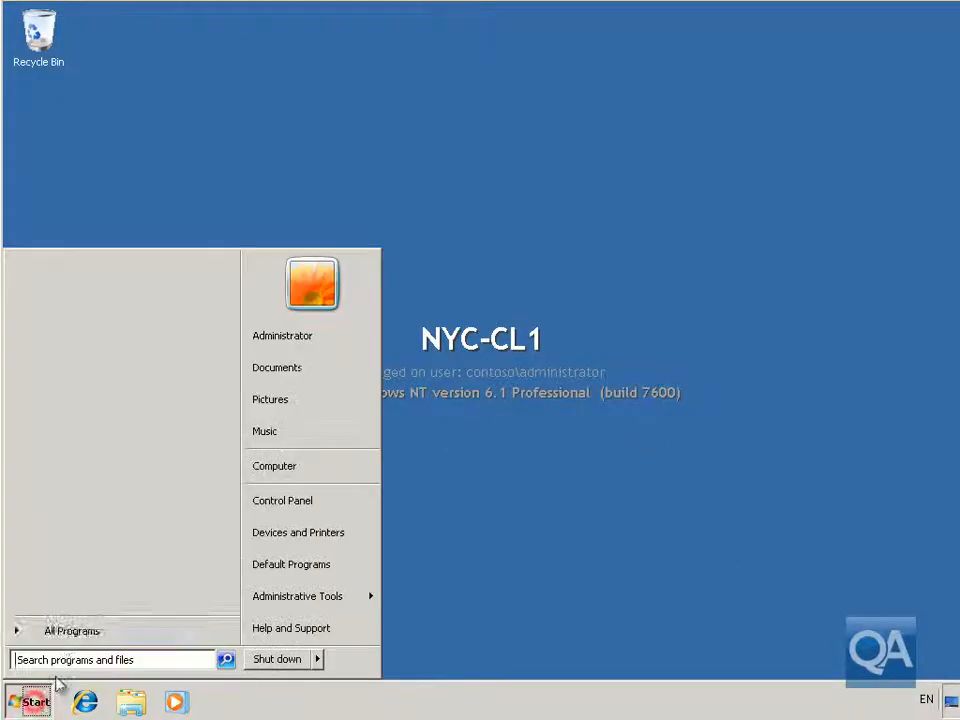
click(70, 630)
click(55, 410)
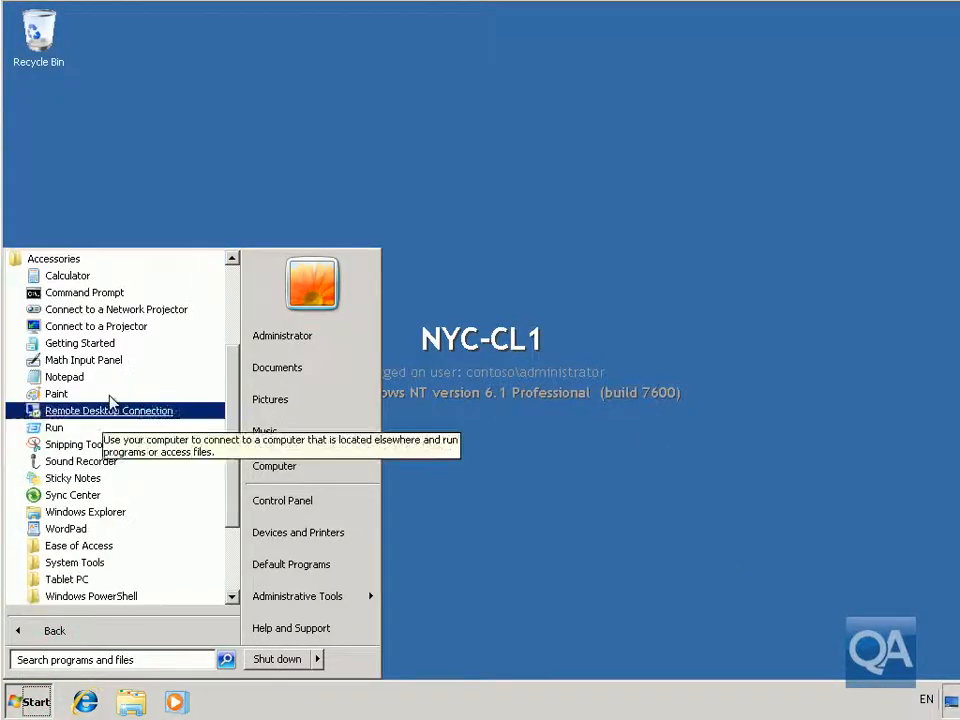
click(128, 410)
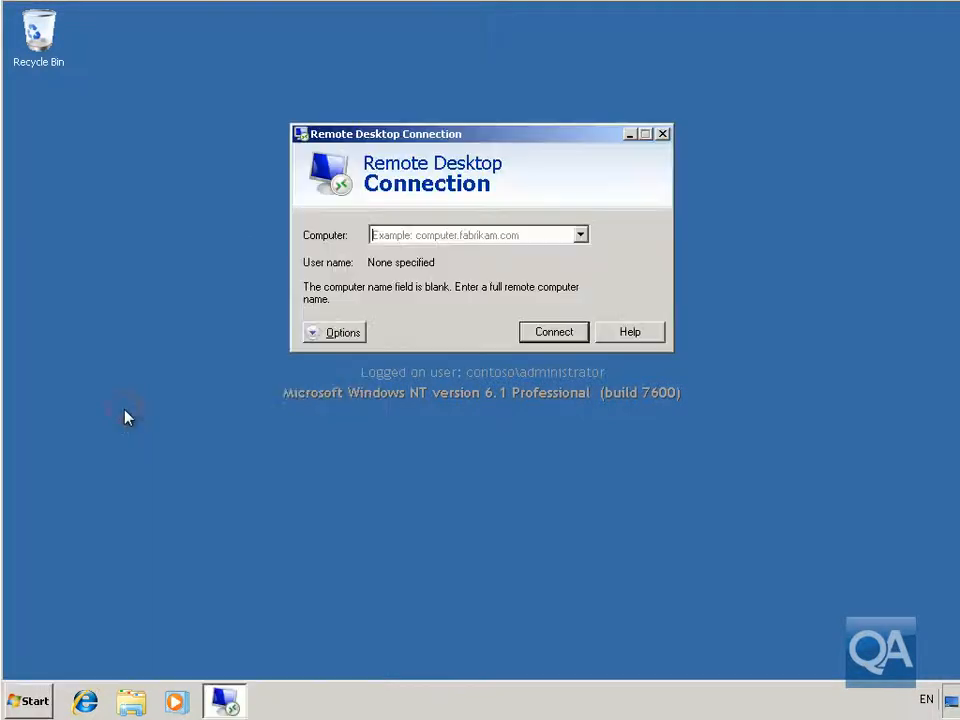
- Connect to computer NYC-SVR4
click(387, 238)
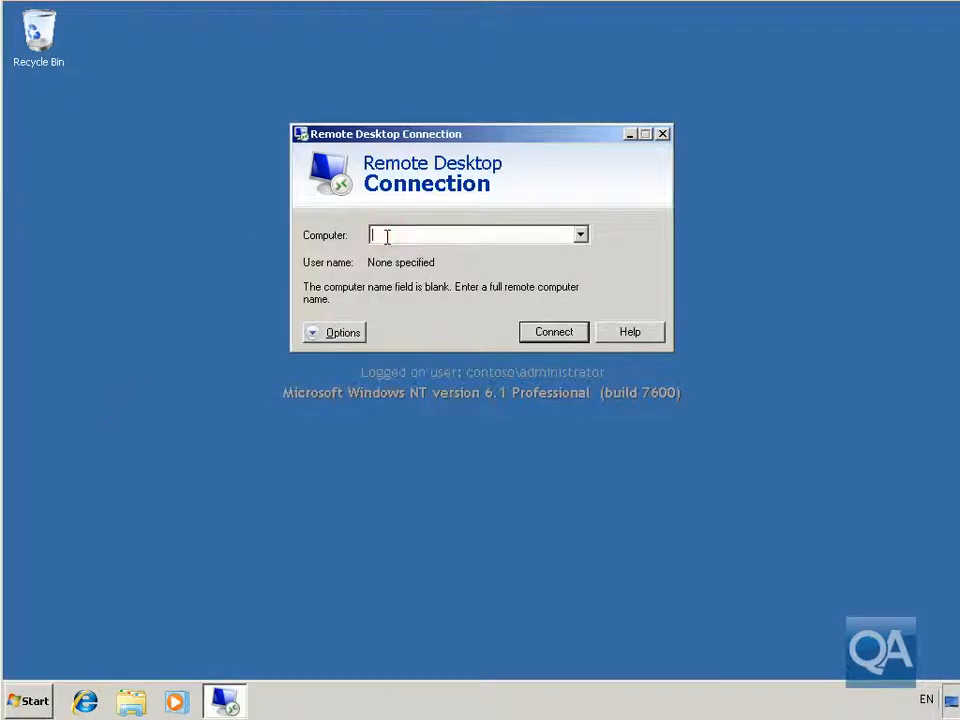
text(NYC-SVR4)
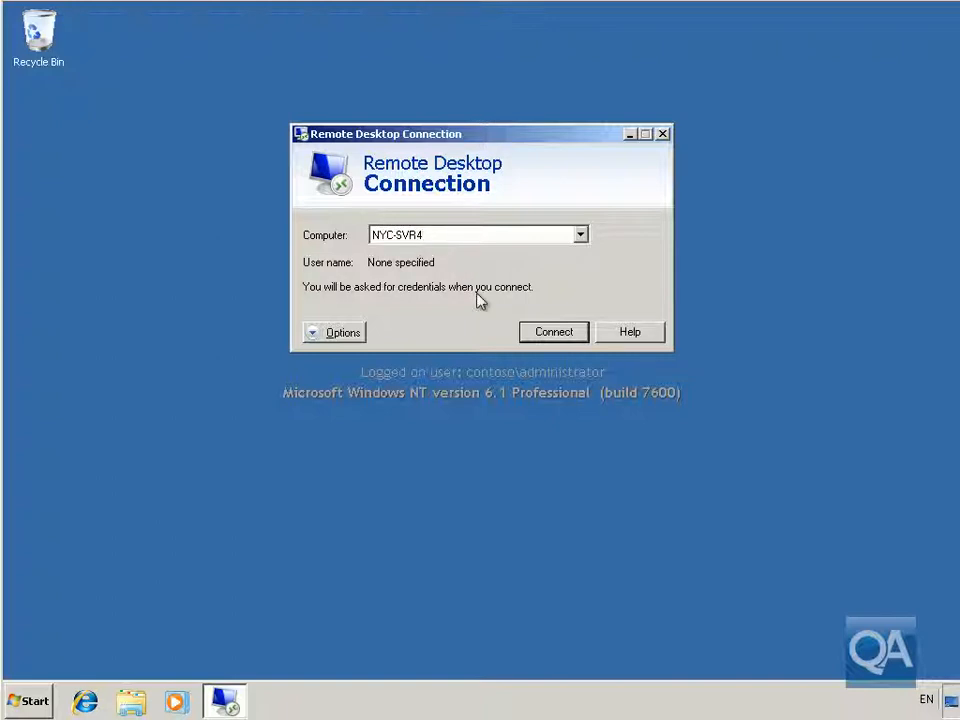
key(Return)
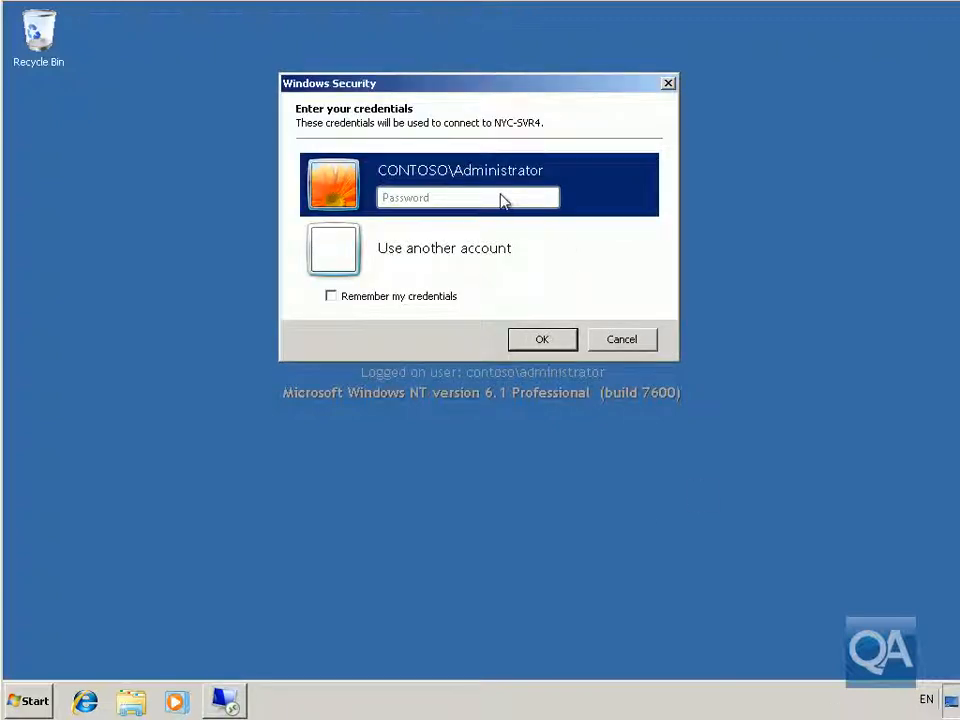
- Sign in to NYC-SVR4 with the Contoso Administrator account password
click(443, 197)
text(Pa$$w0rd)
click(545, 345)
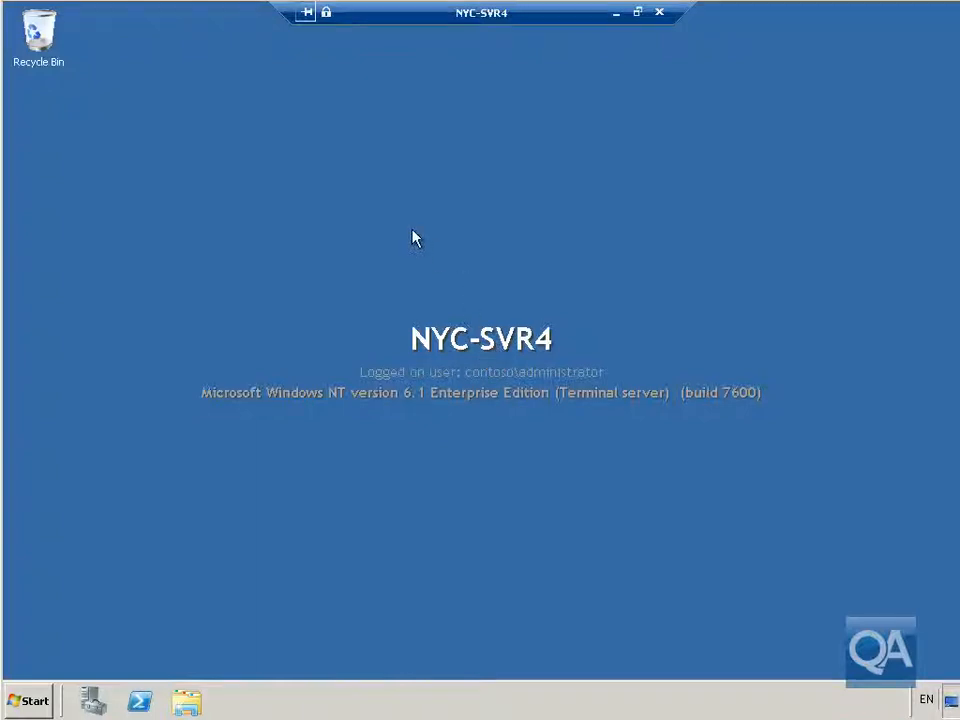
- Browse All Programs in the remote server's Start menu, then close it
click(36, 701)
click(62, 631)
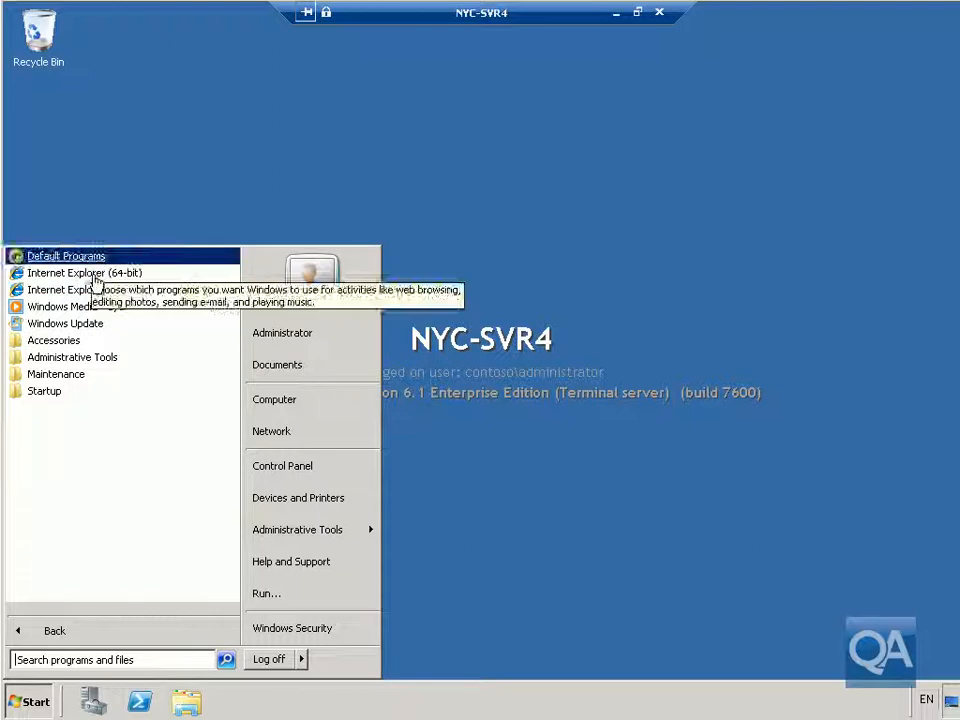
click(486, 436)
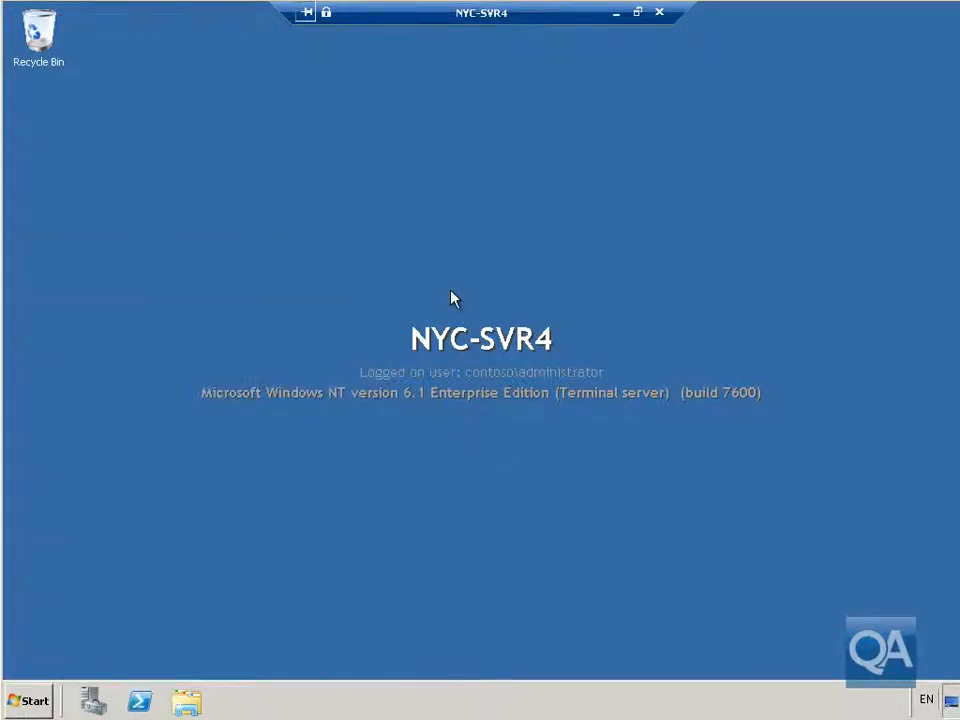